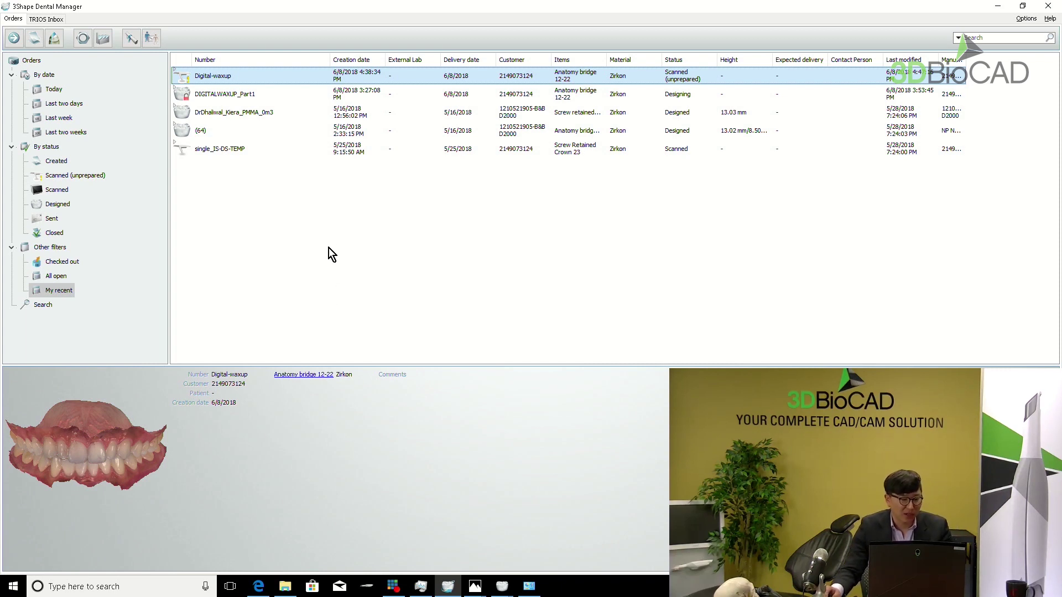
- Create a new order and assign anatomy units to the four upper front teeth, 12 to 22
click(324, 378)
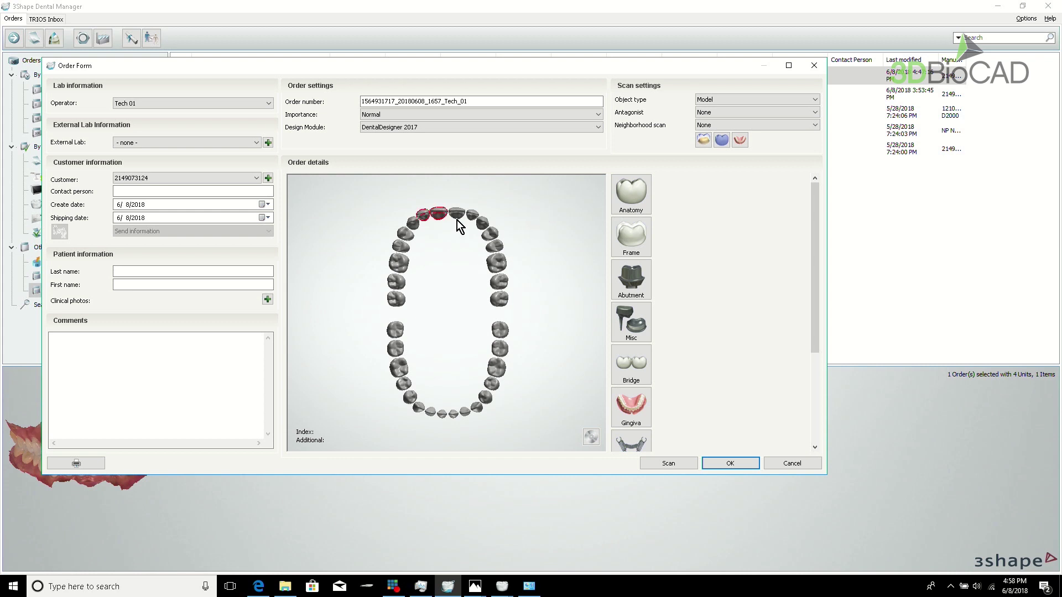
click(457, 219)
click(471, 216)
click(631, 195)
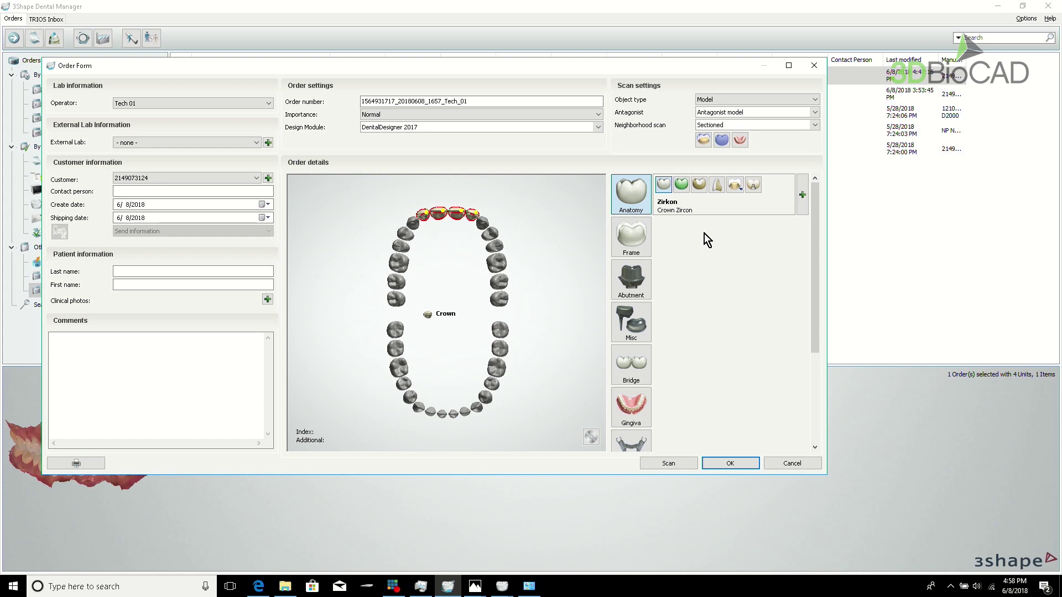
- Set the four units to Temporary on prepared model, join them with a connector bridge and save the order
click(735, 184)
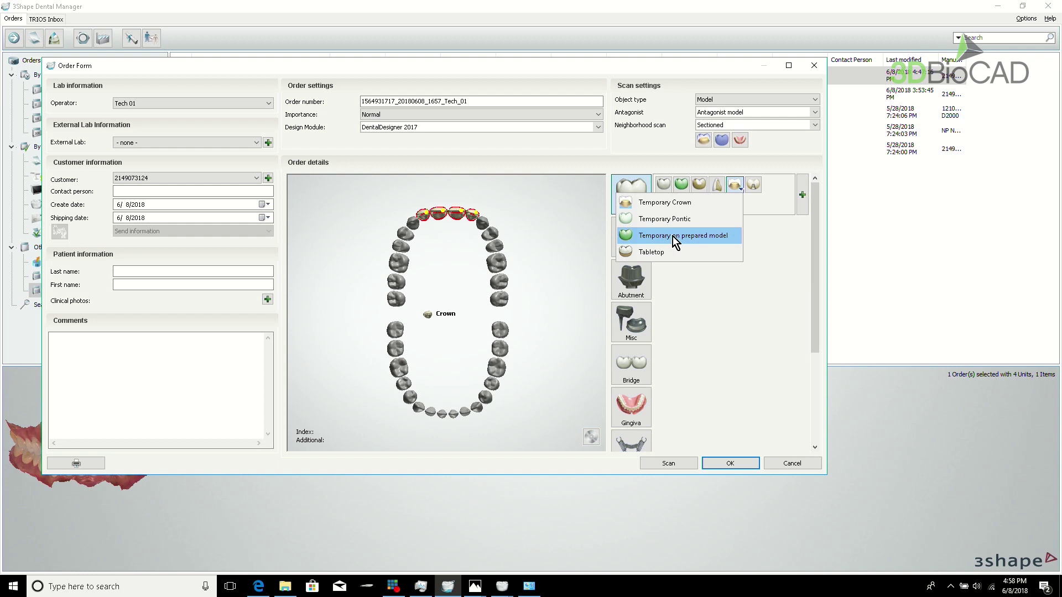
click(684, 241)
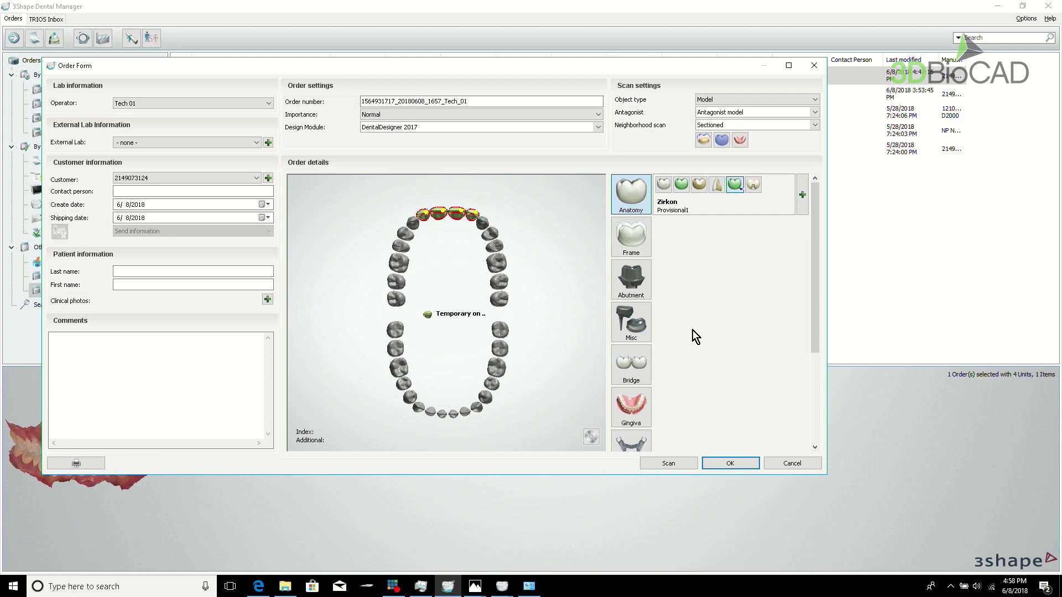
click(631, 364)
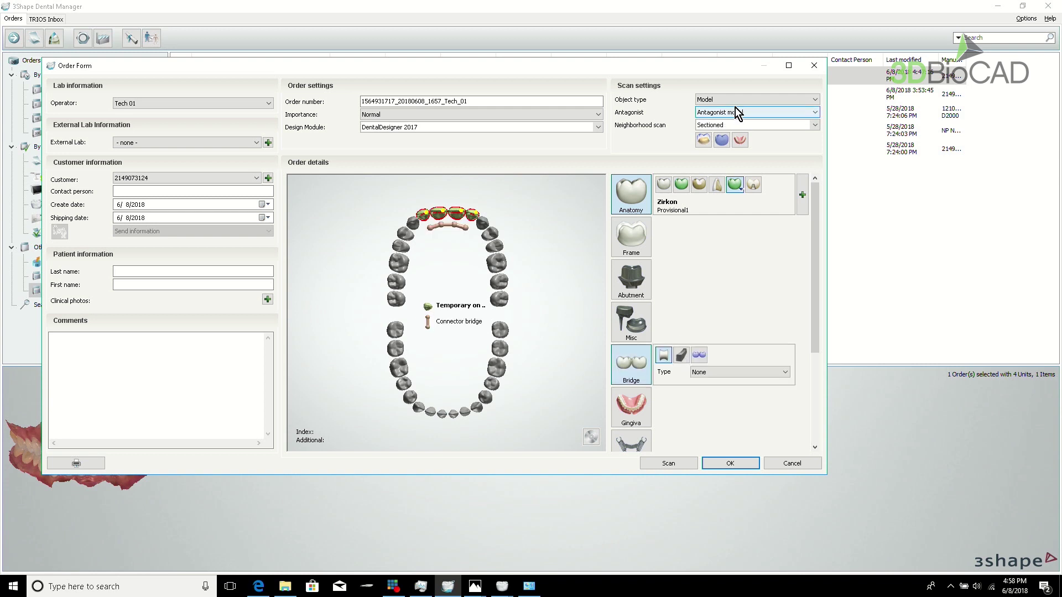
click(735, 100)
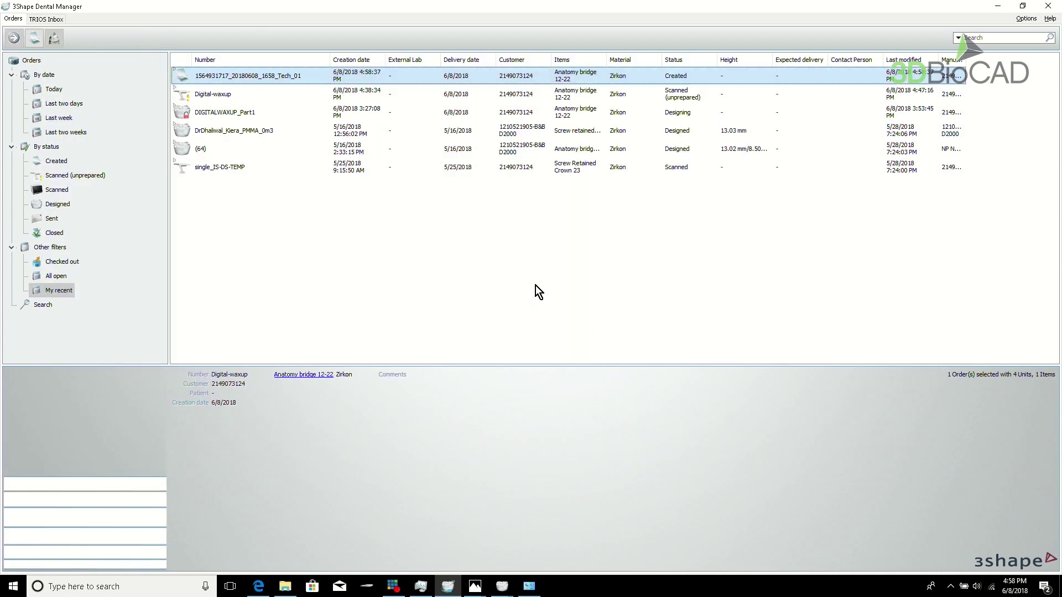
- Open the Digital-waxup order for design
right_click(264, 75)
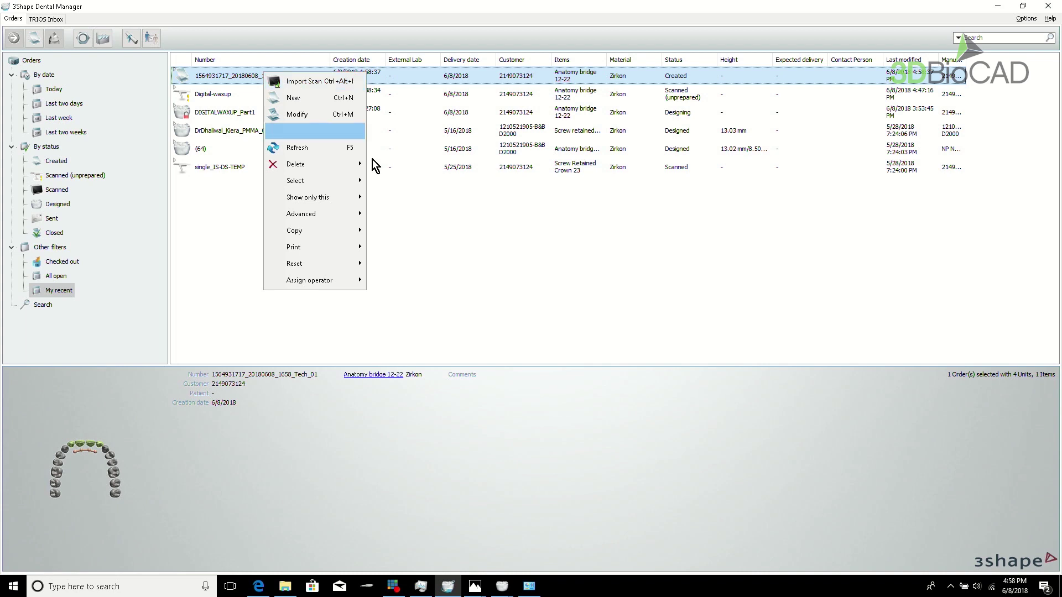
click(469, 254)
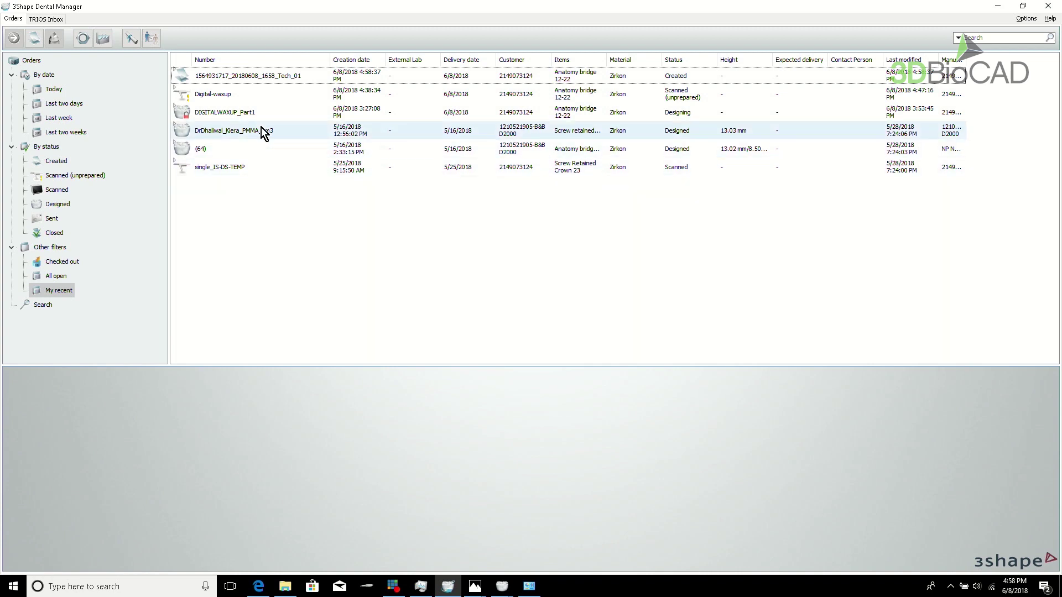
click(254, 97)
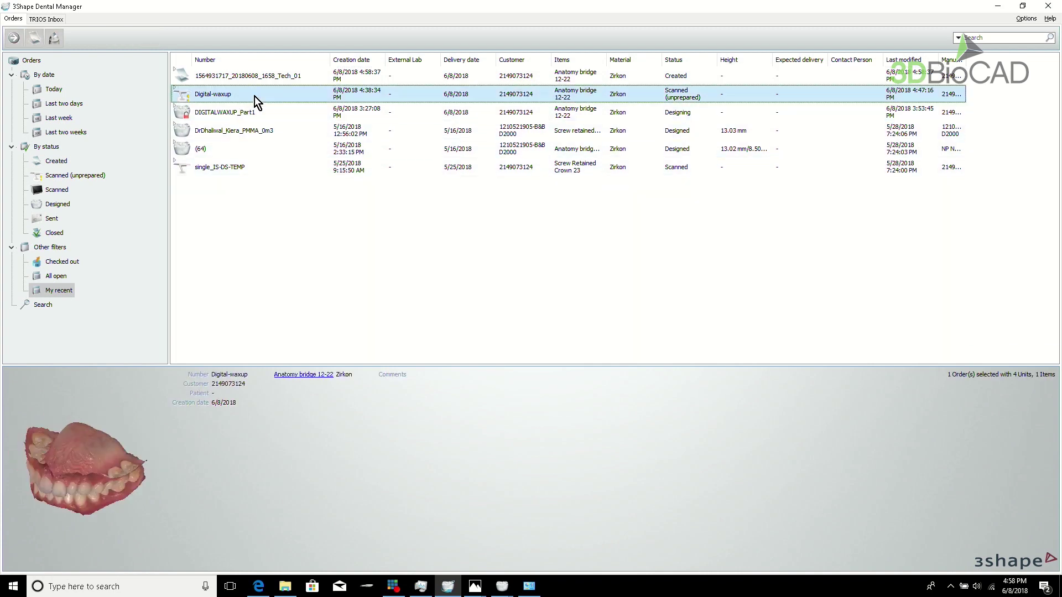
right_click(254, 96)
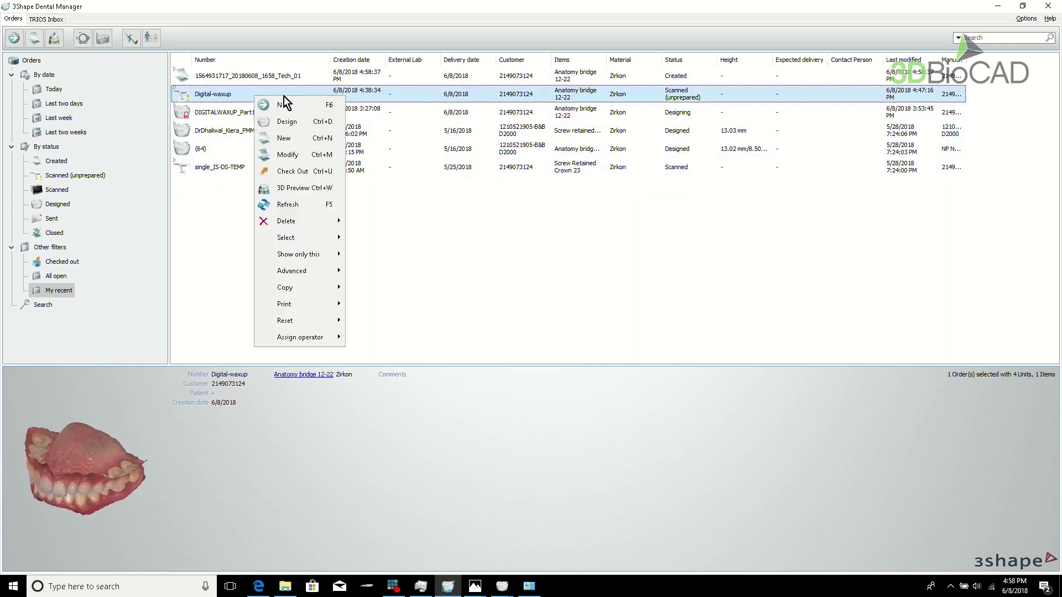
click(303, 122)
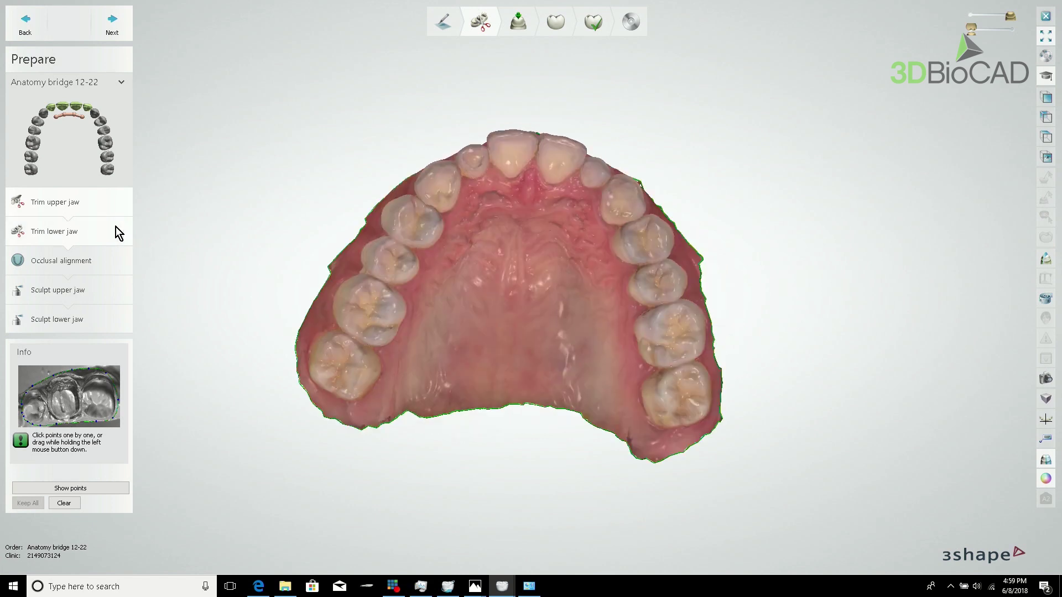
- Trim the palate area from the upper jaw scan with a horseshoe-shaped cut line inside the arch
right_drag(487, 367, 498, 330)
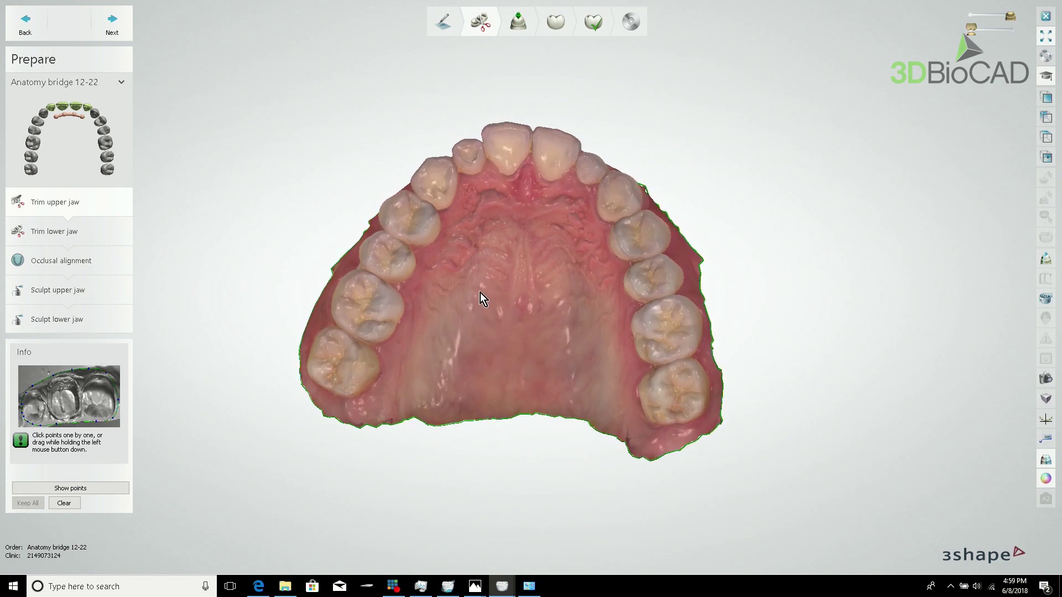
right_drag(480, 293, 366, 244)
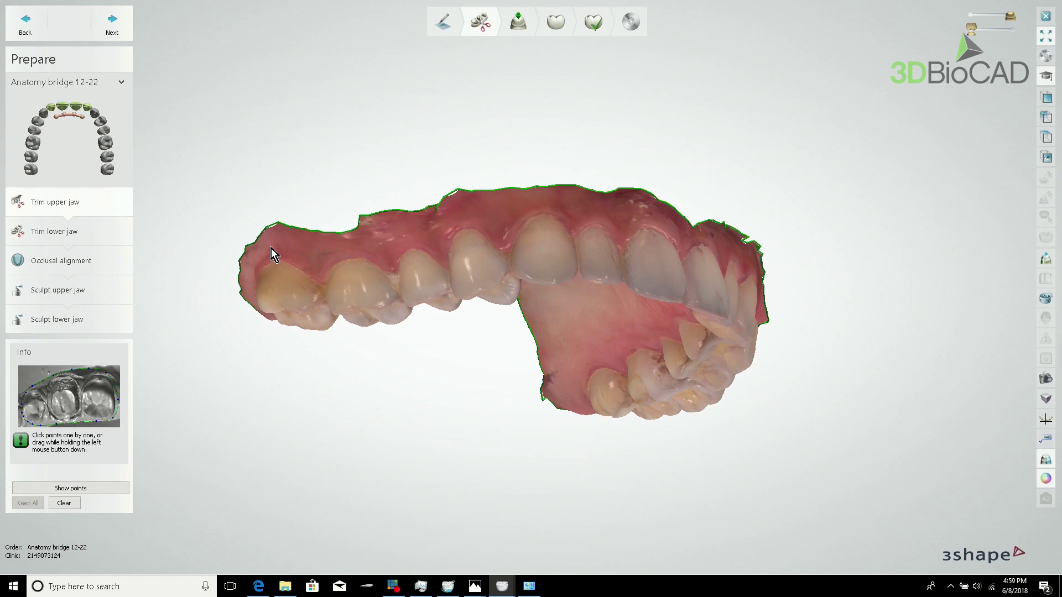
right_drag(271, 248, 375, 186)
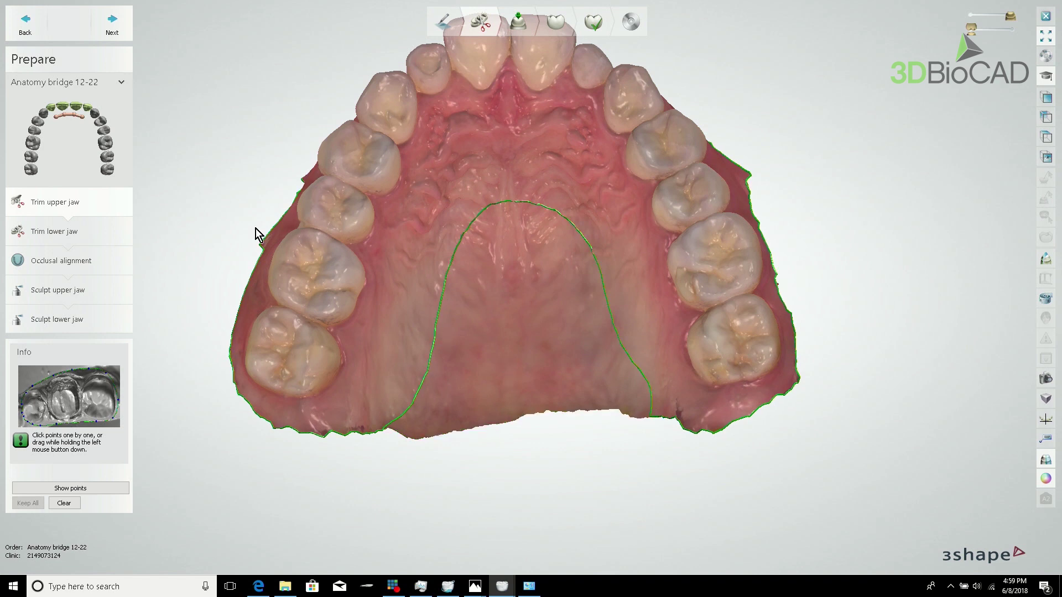
click(111, 28)
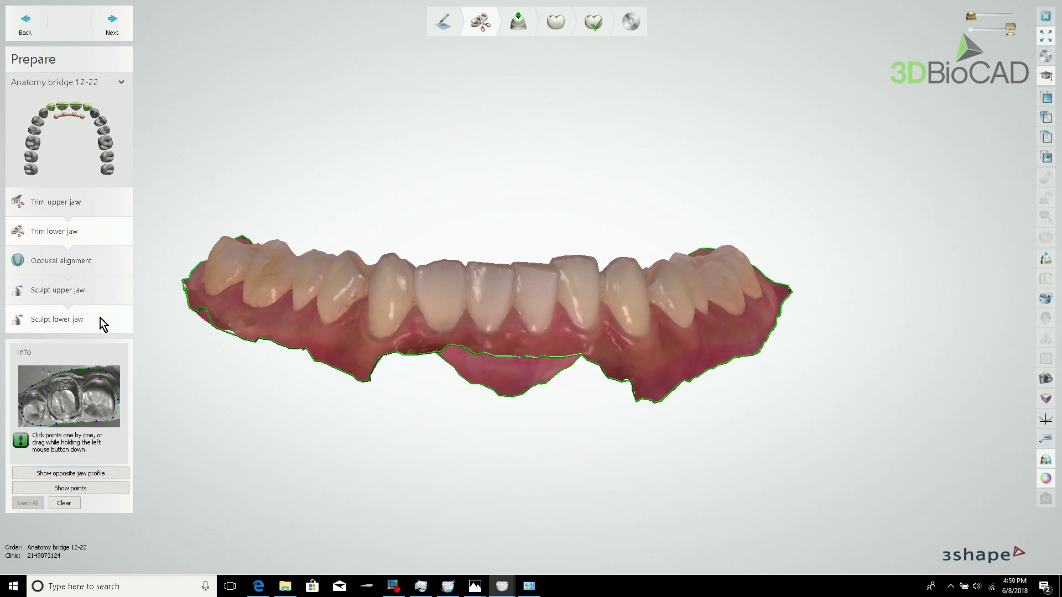
- Annotate the four temporaries on the upper scan and accept the insertion direction to reach anatomy design
click(528, 20)
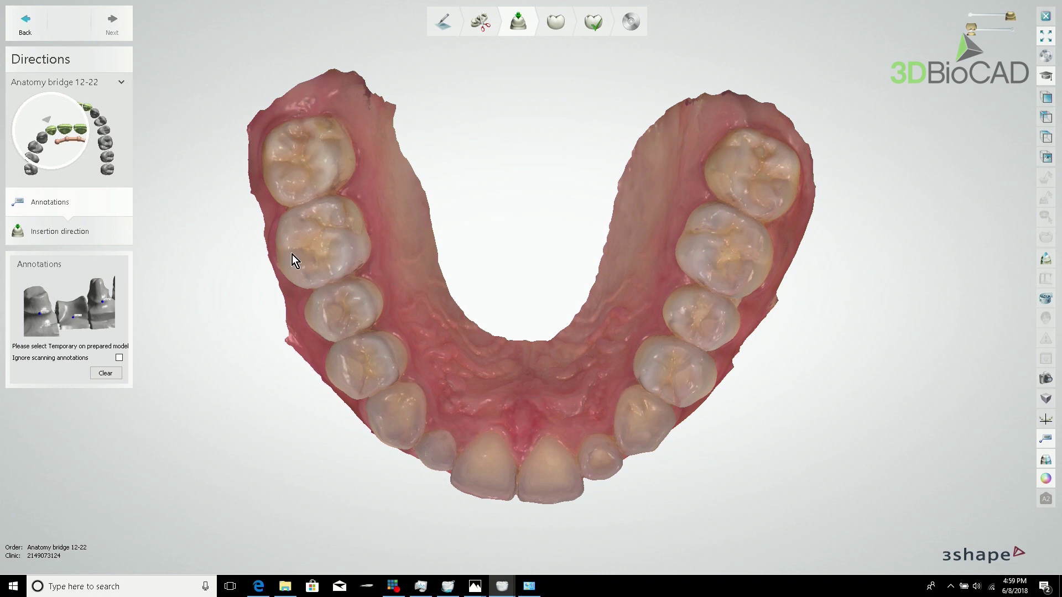
click(114, 24)
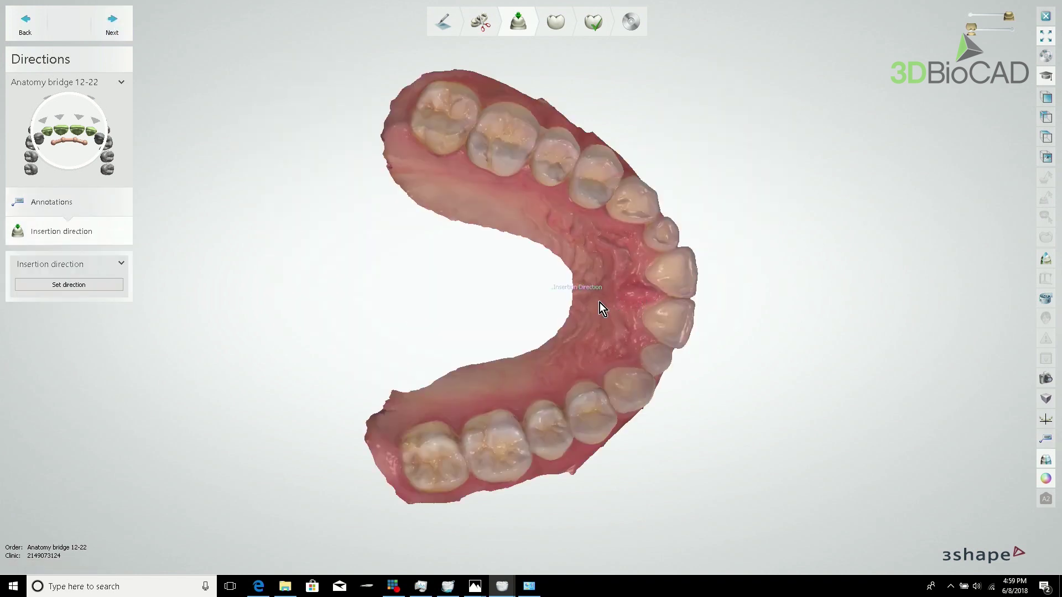
click(124, 25)
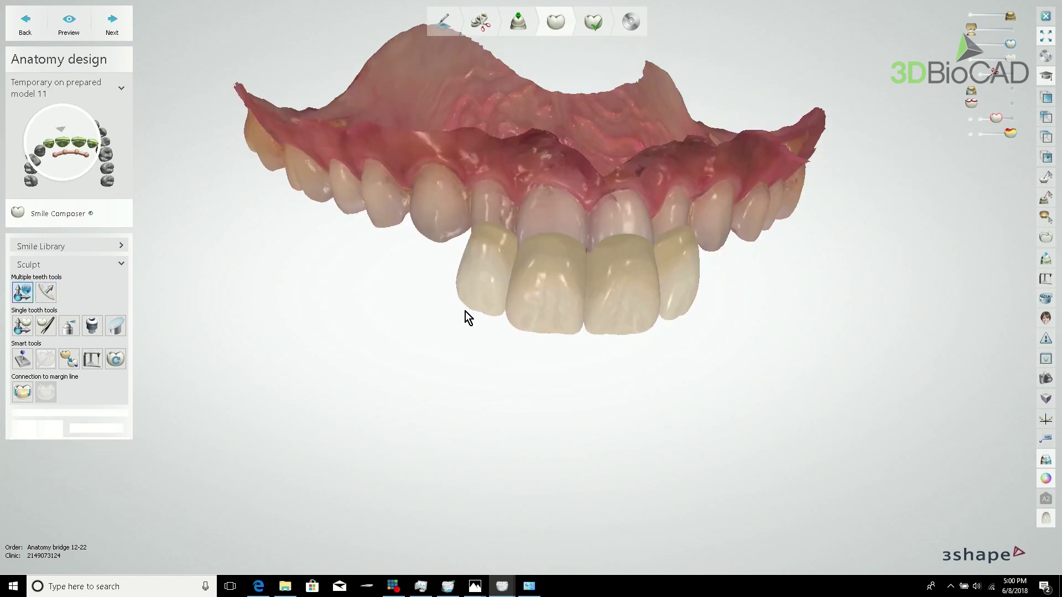
- Move the four bridge teeth as a group over the upper incisors, with the lower jaw shown as reference
right_drag(466, 311, 467, 309)
right_drag(537, 328, 593, 294)
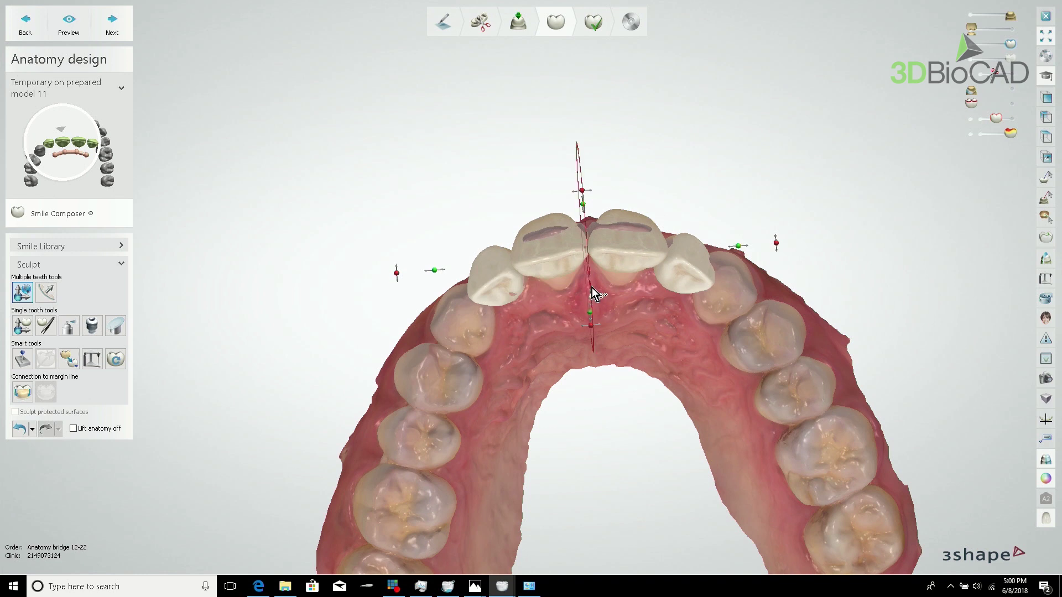
right_drag(591, 288, 565, 269)
key(a)
drag(572, 250, 572, 246)
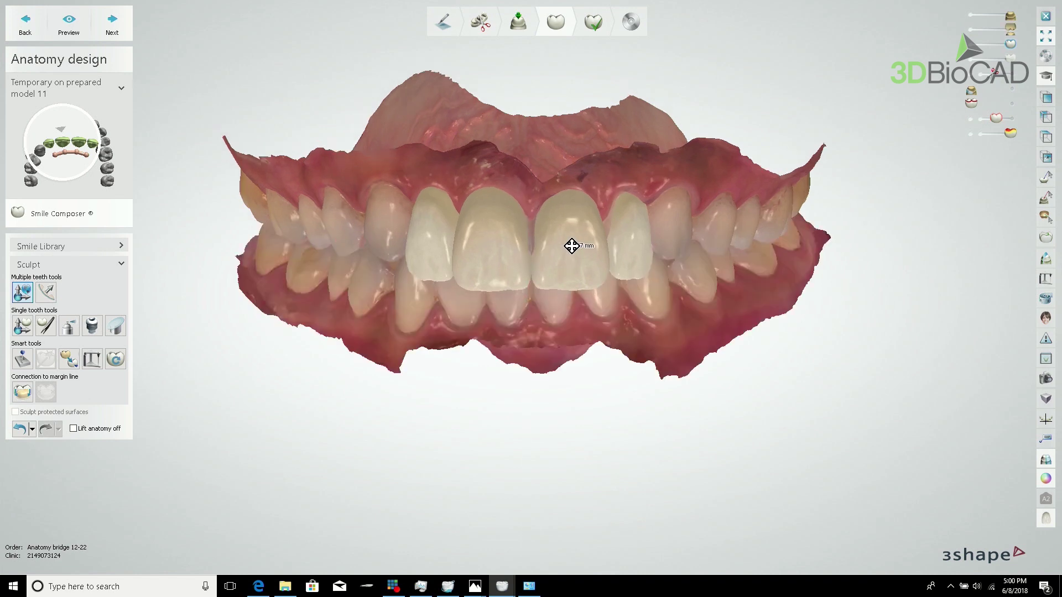
drag(572, 245, 572, 241)
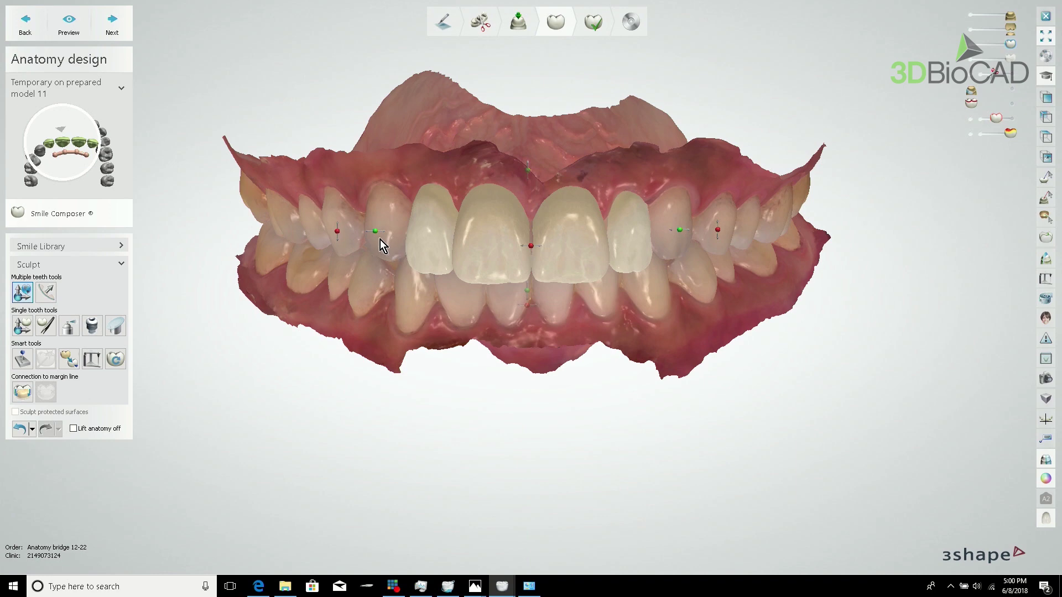
- Adjust the arch shape of the four-tooth group near tooth 22 so it follows the natural arch
right_drag(576, 290, 576, 226)
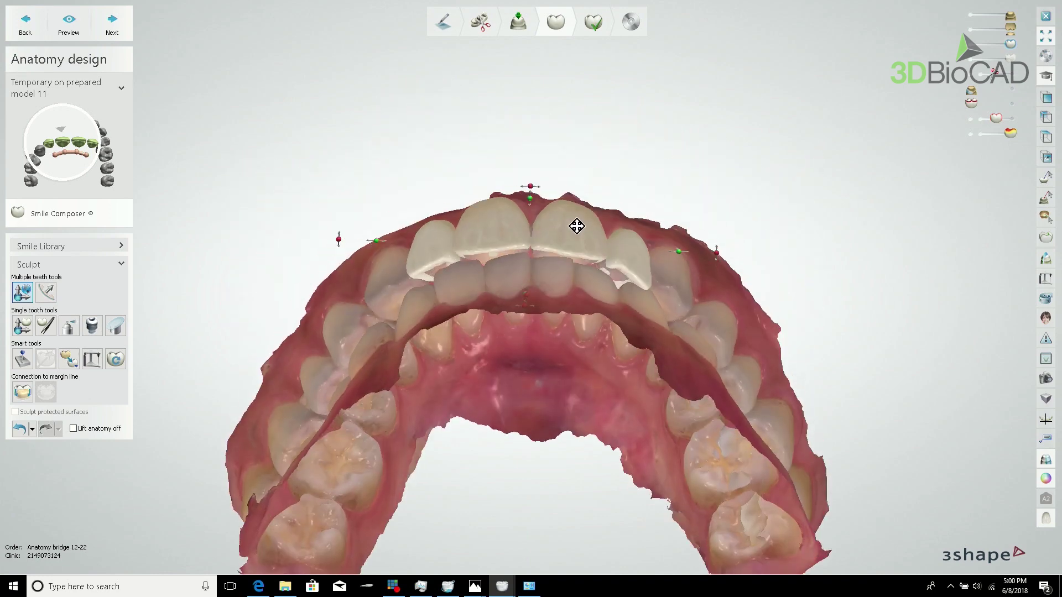
drag(716, 253, 709, 257)
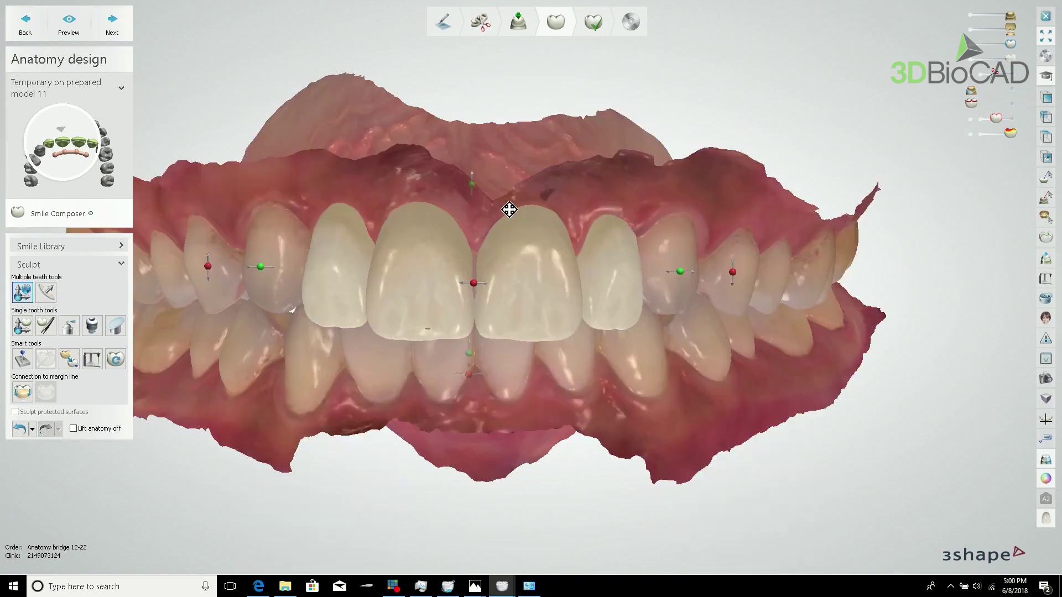
middle_drag(507, 209, 524, 197)
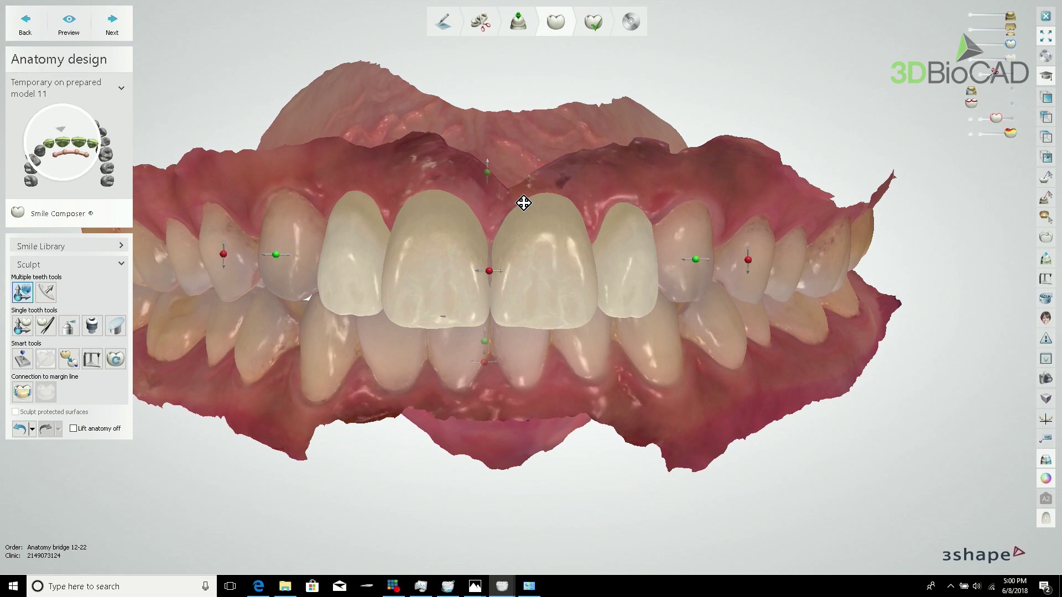
scroll(505, 209, down, 5)
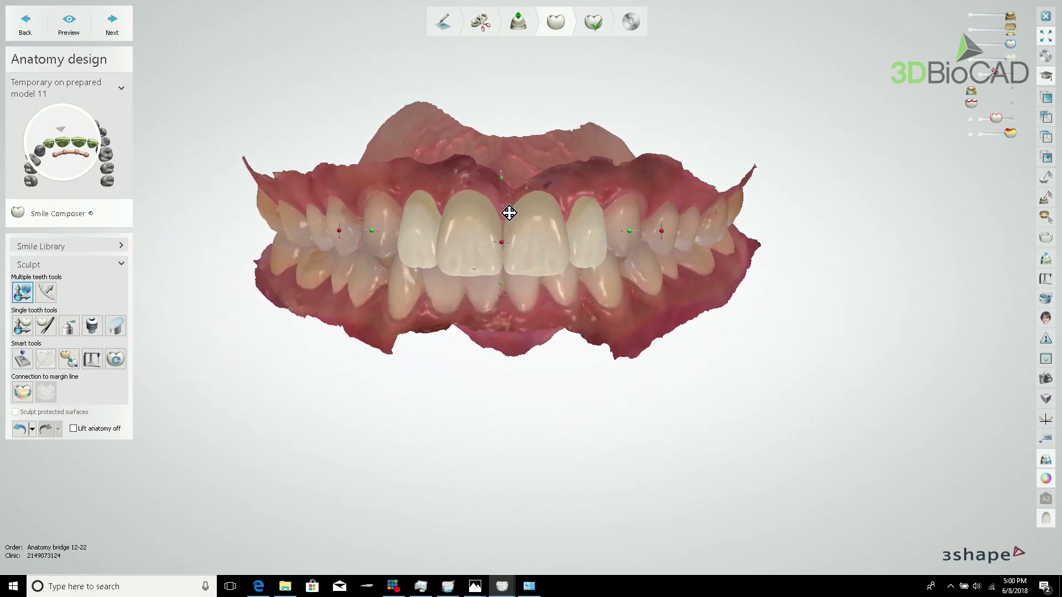
- Fine-tune the position and shape of the bridge teeth individually with the single tooth transformation tool
click(22, 326)
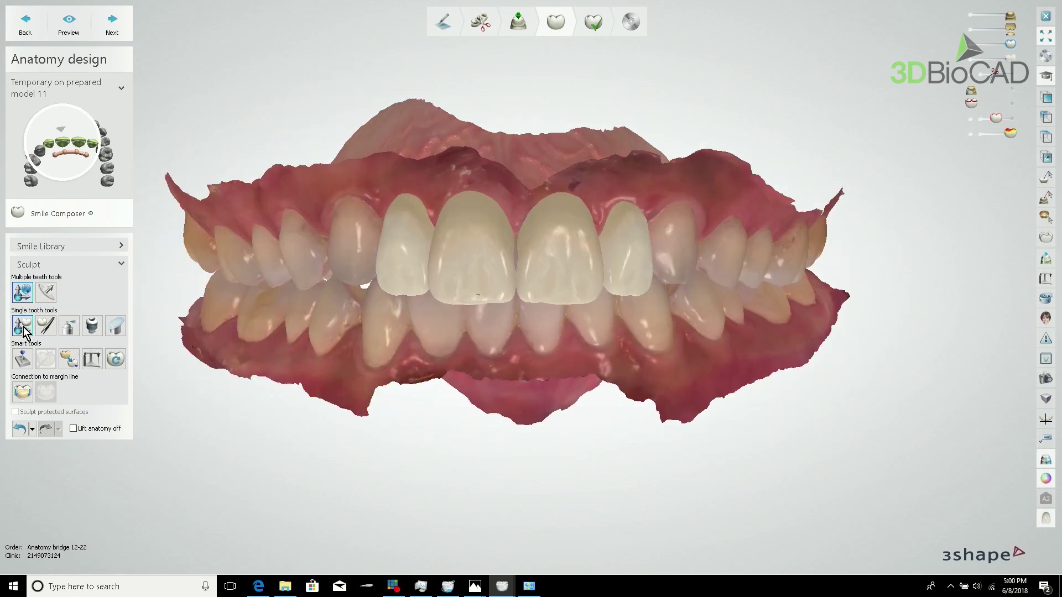
click(515, 254)
click(393, 276)
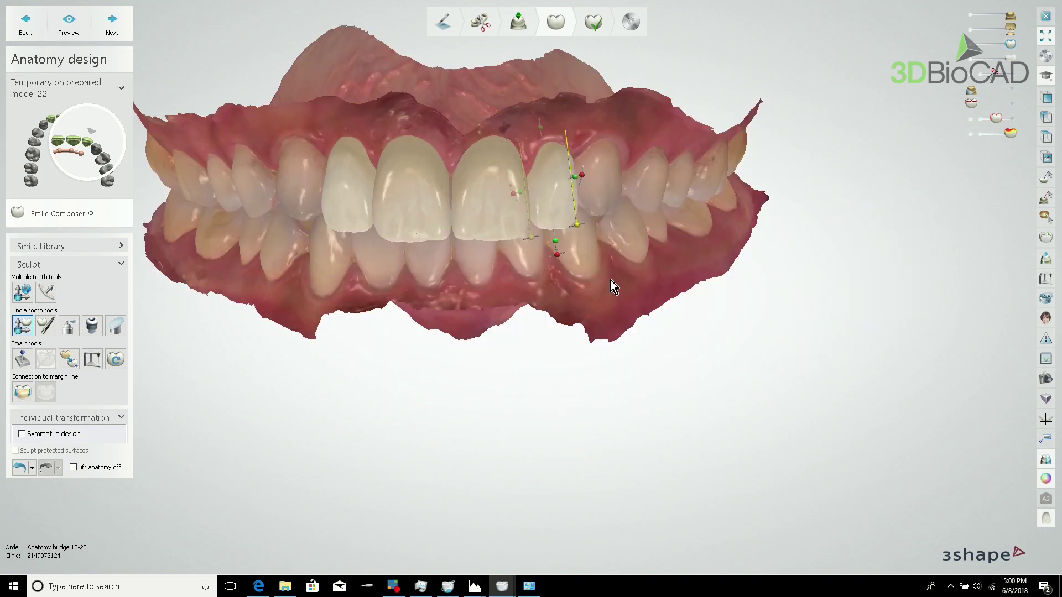
click(707, 354)
- Switch the scans and teeth to plain model colours and refine teeth 21 and 22 individually
click(1045, 519)
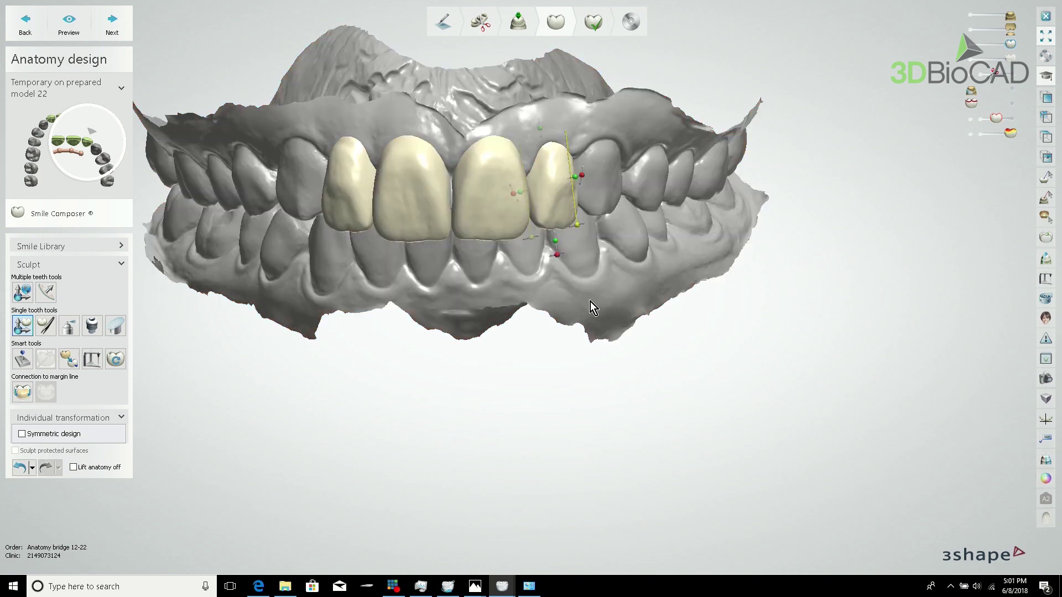
middle_drag(621, 312, 636, 319)
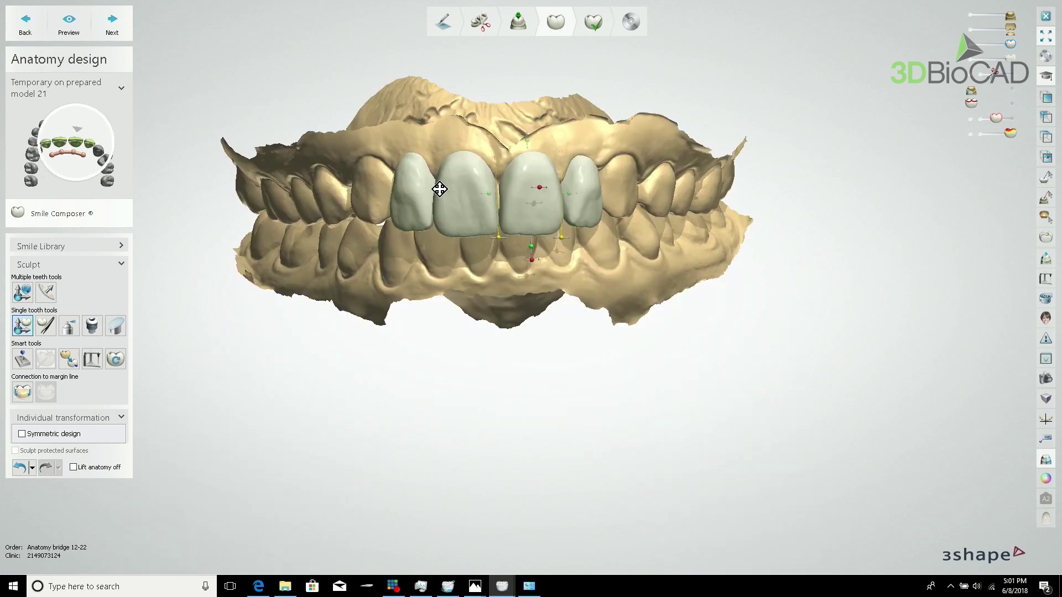
click(395, 176)
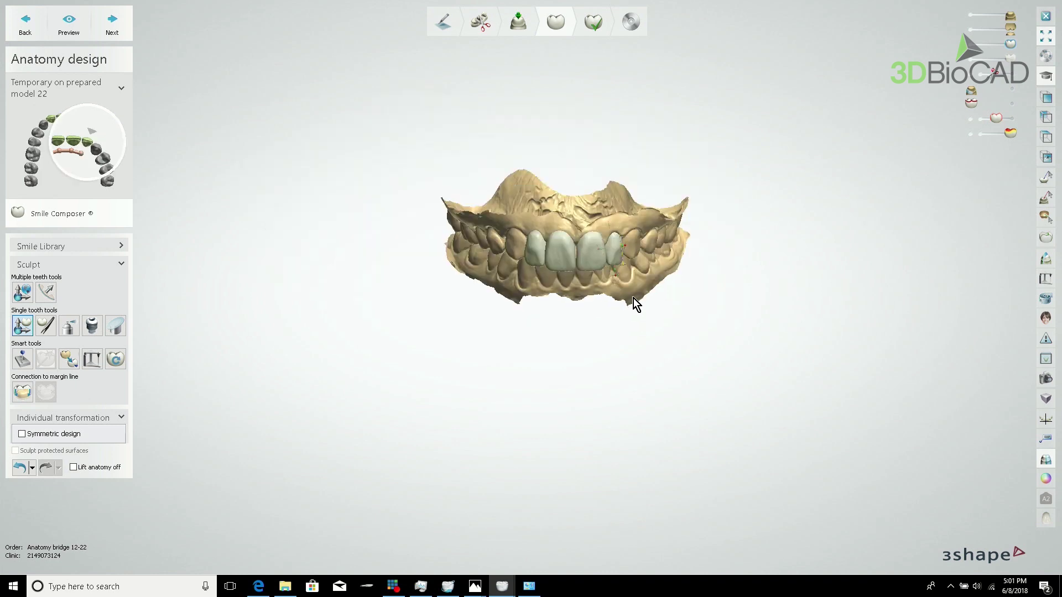
right_drag(633, 297, 633, 291)
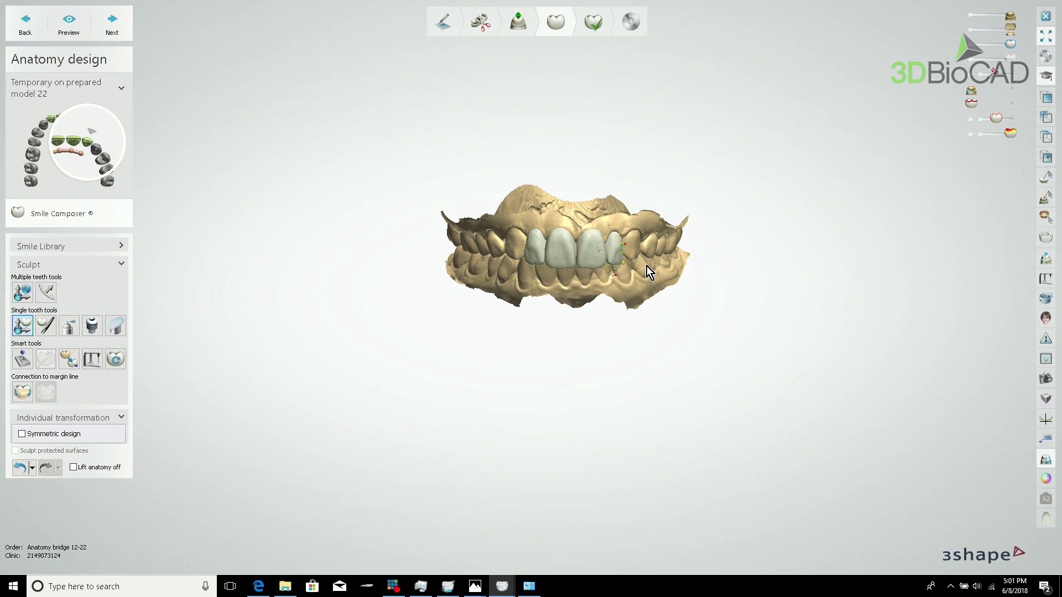
scroll(646, 267, up, 2)
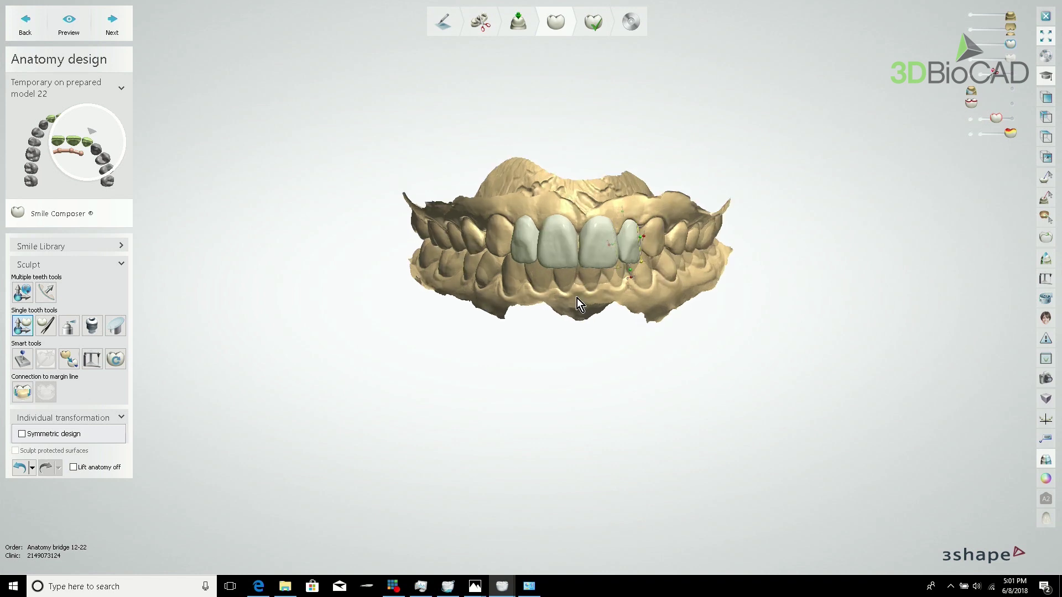
scroll(741, 267, up, 2)
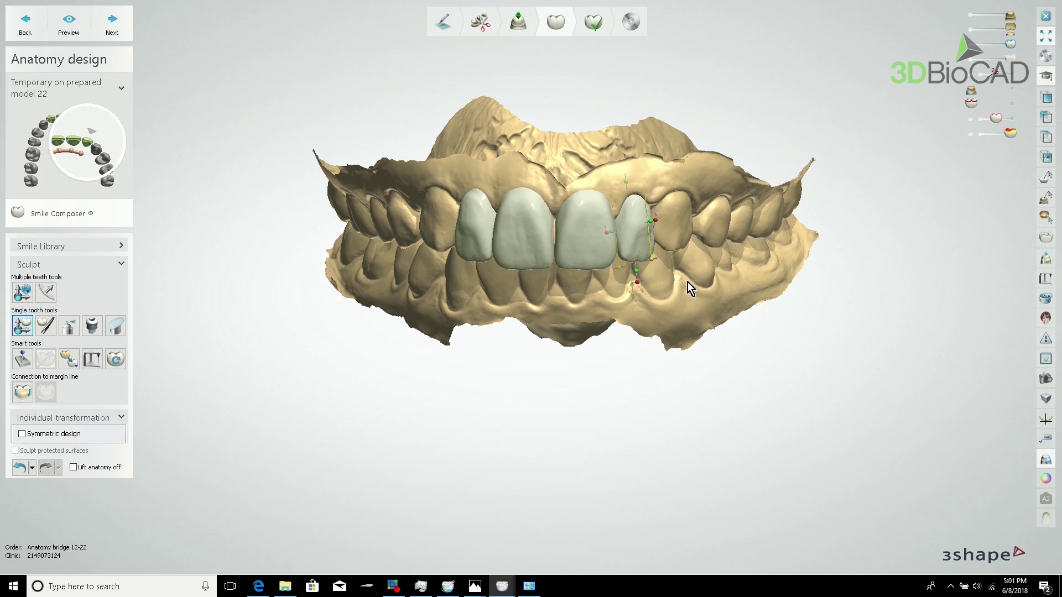
- Switch to Dental Manager, open a new order form and start adding a clinical photo to the patient information
click(446, 580)
click(39, 45)
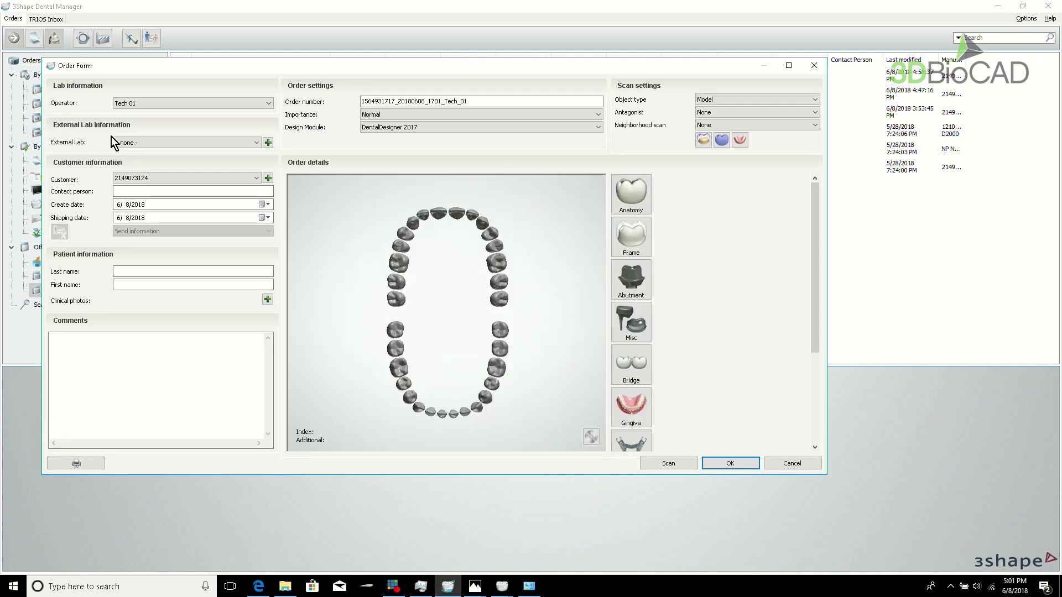
click(267, 299)
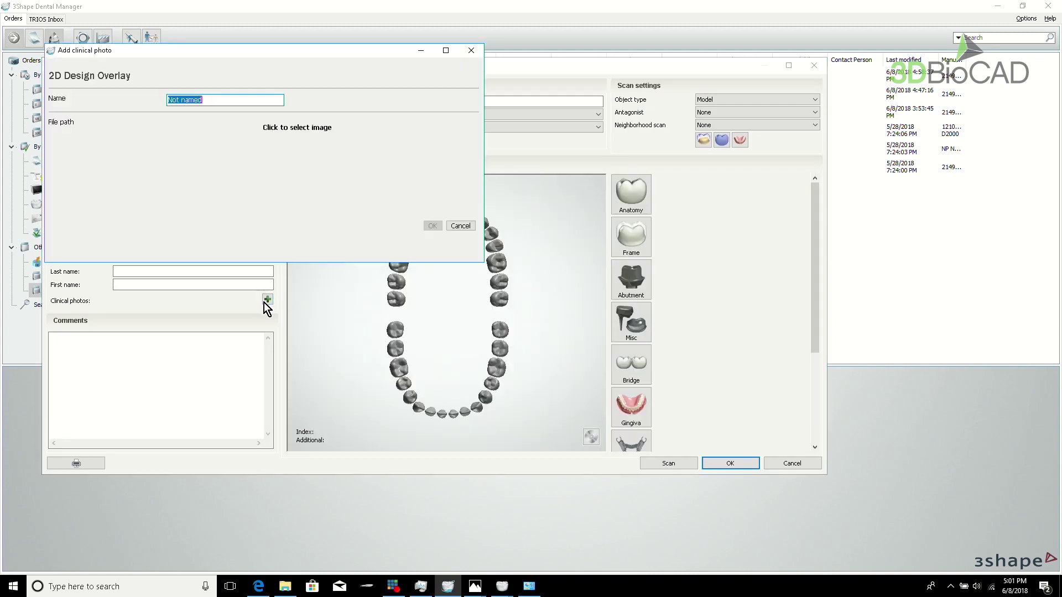
click(313, 168)
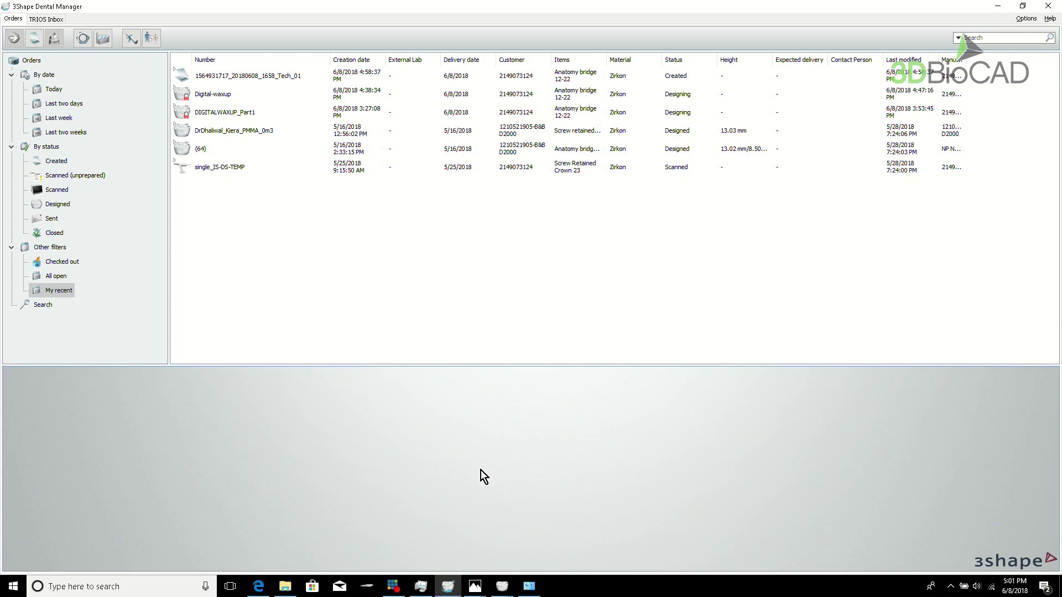
- Switch back to the bridge design in DentalDesigner and open RealView with the patient's face photo
mouse_move(501, 586)
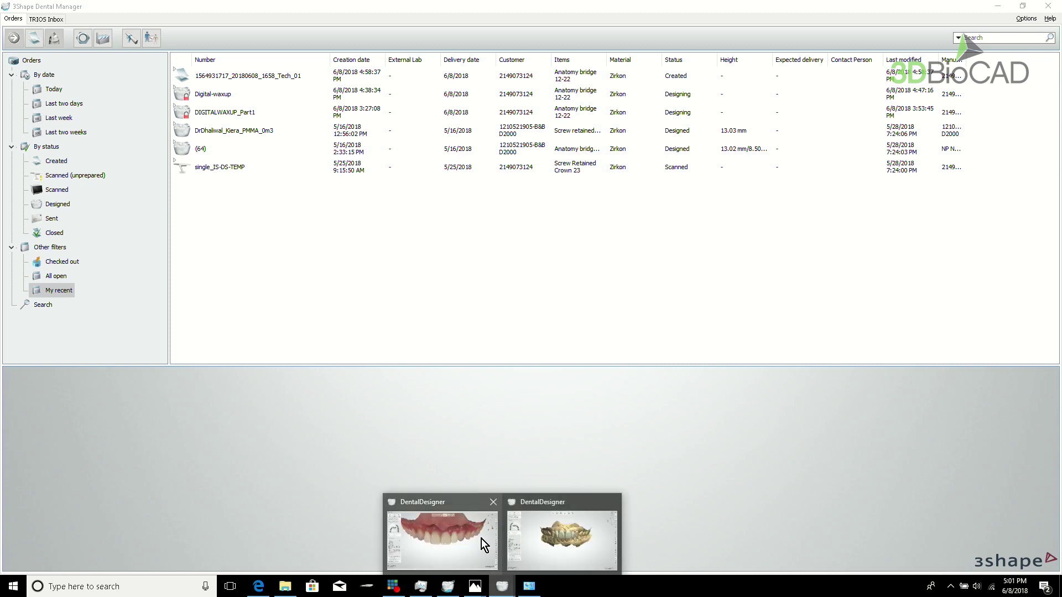
click(523, 541)
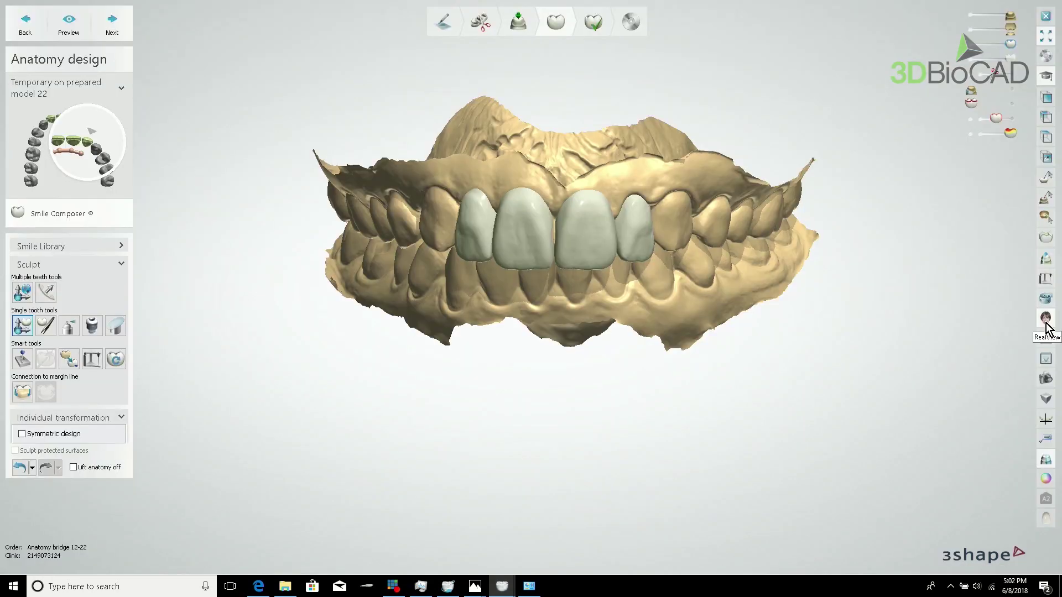
click(1046, 321)
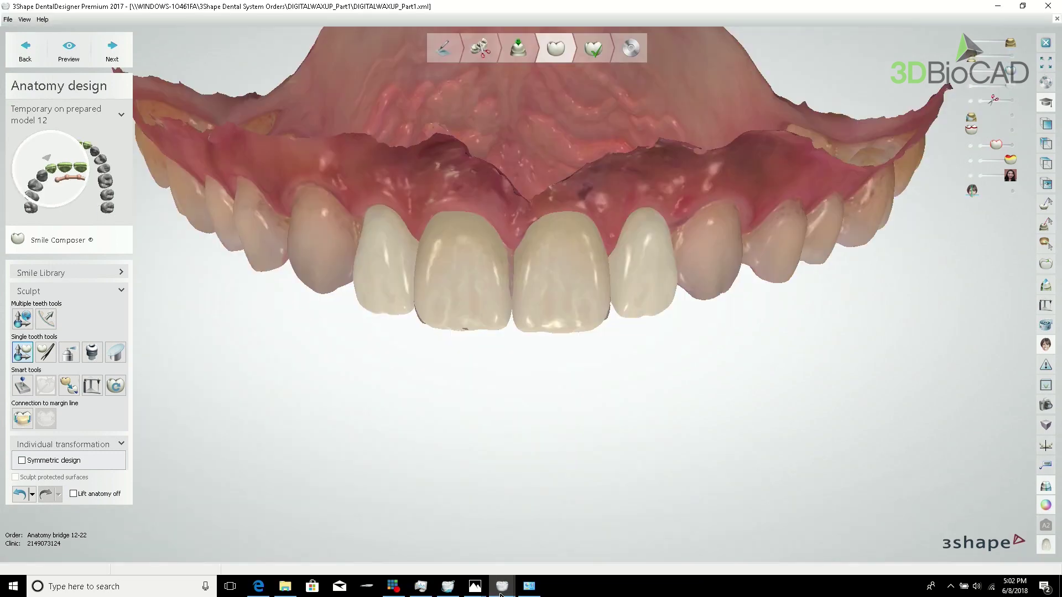
click(502, 586)
click(572, 540)
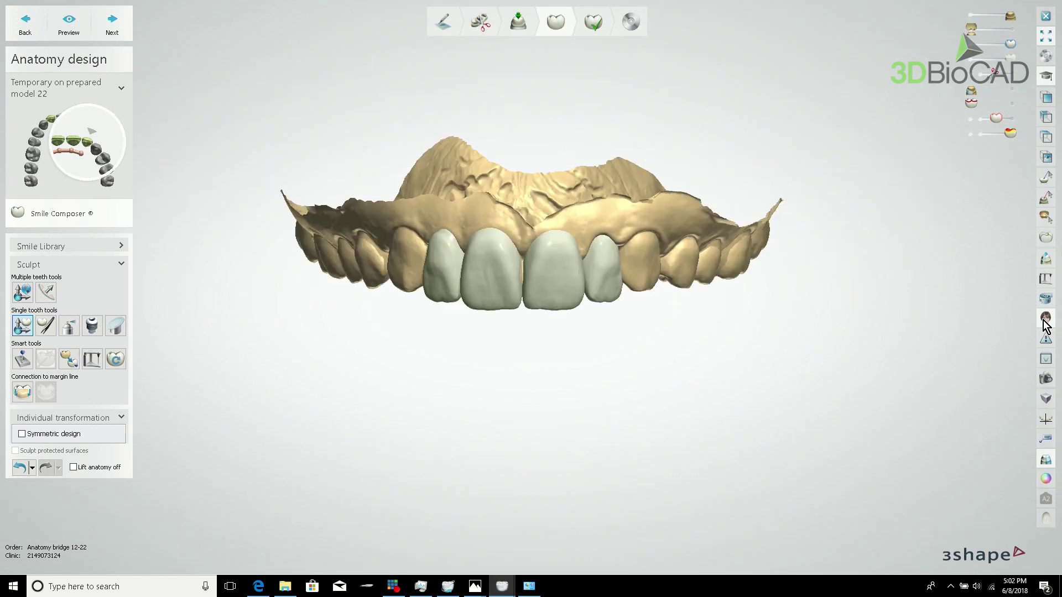
click(1044, 319)
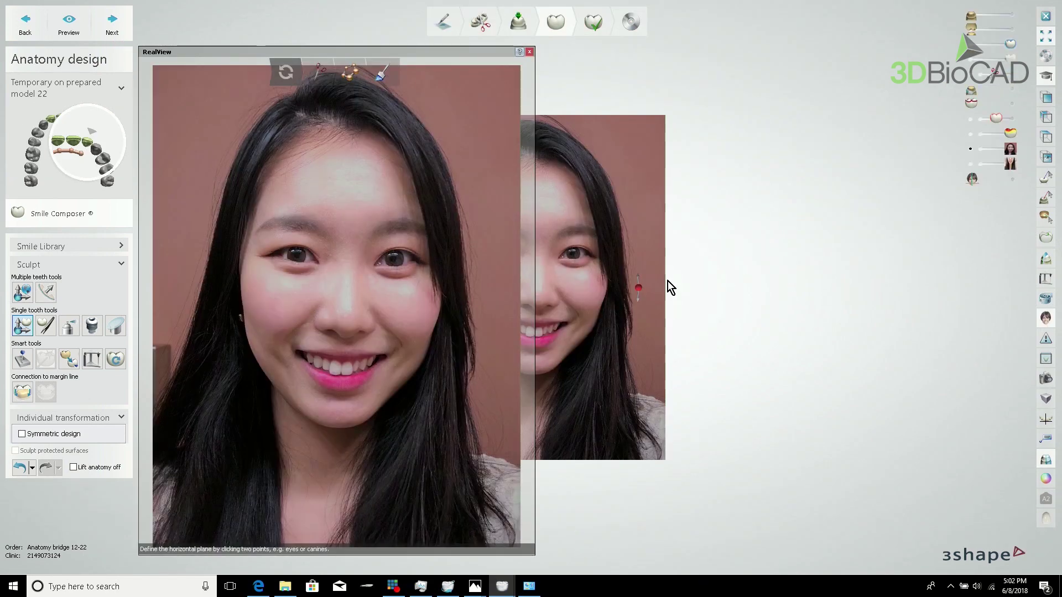
- Define the horizontal plane of the face photo with one point on each pupil
scroll(403, 232, down, 3)
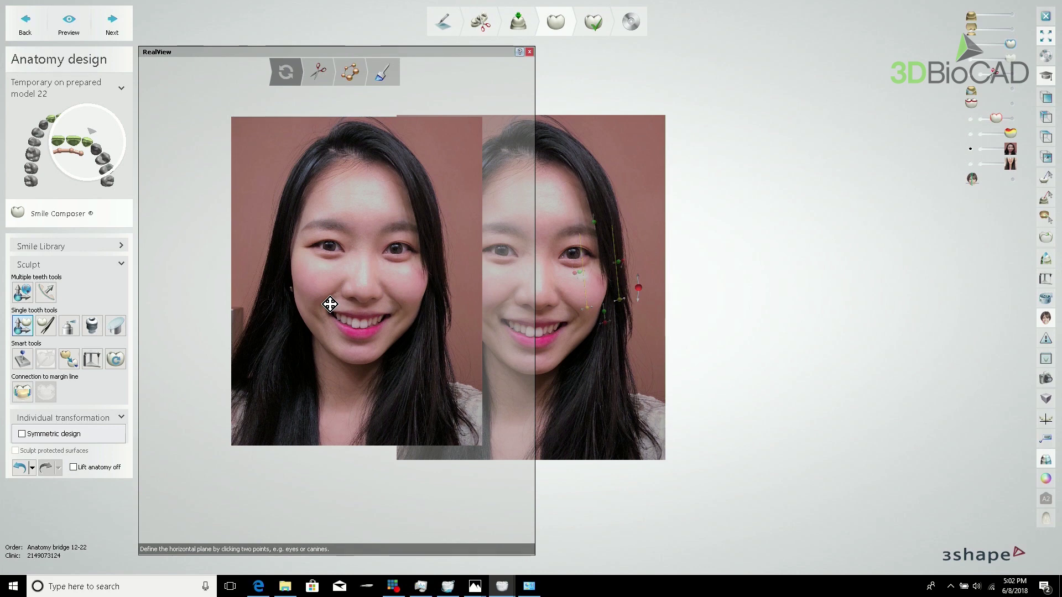
click(456, 230)
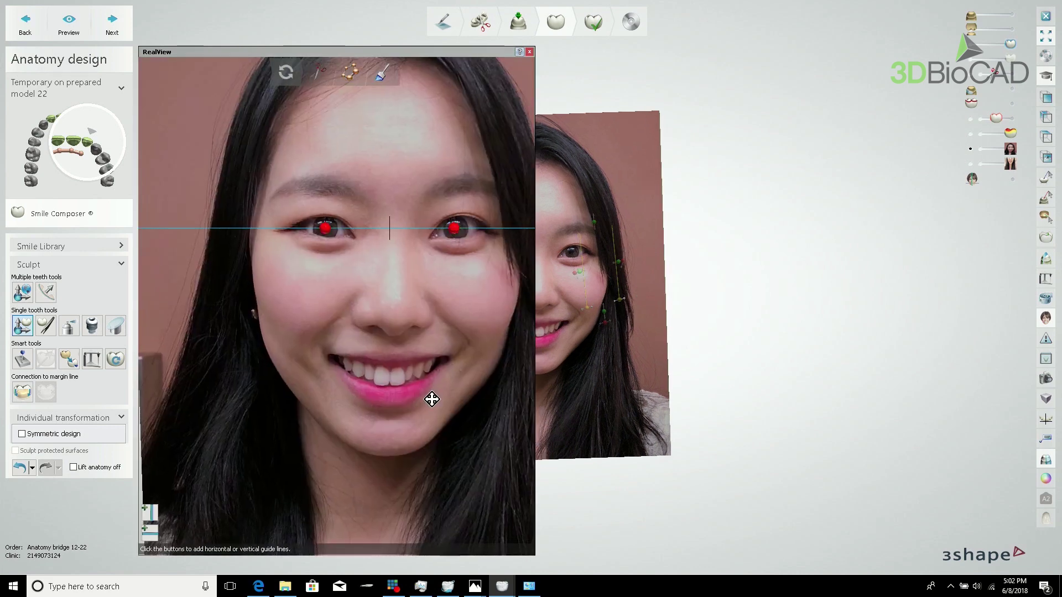
scroll(284, 275, up, 4)
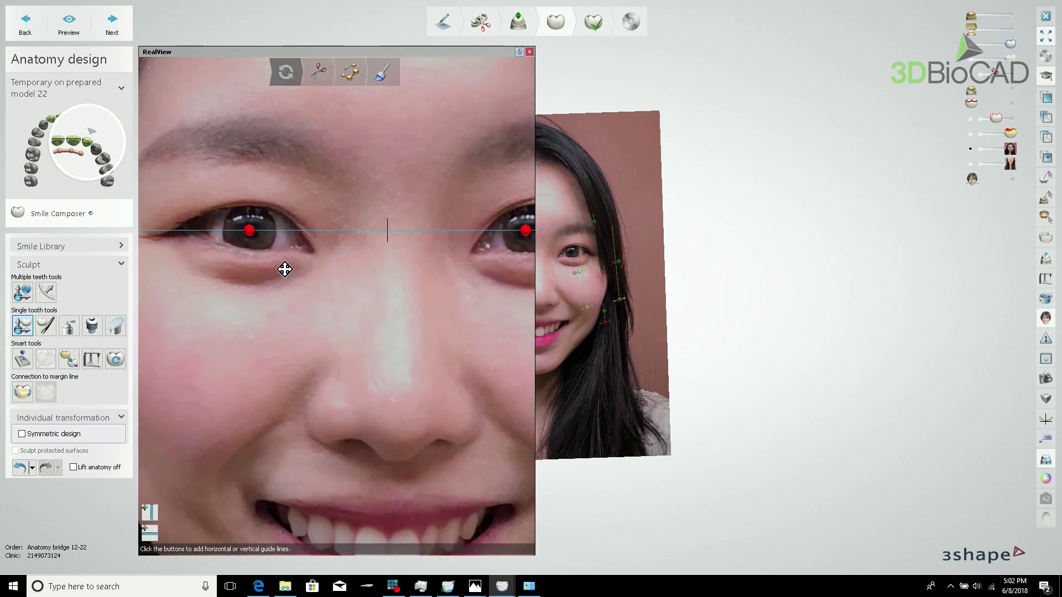
scroll(274, 268, up, 1)
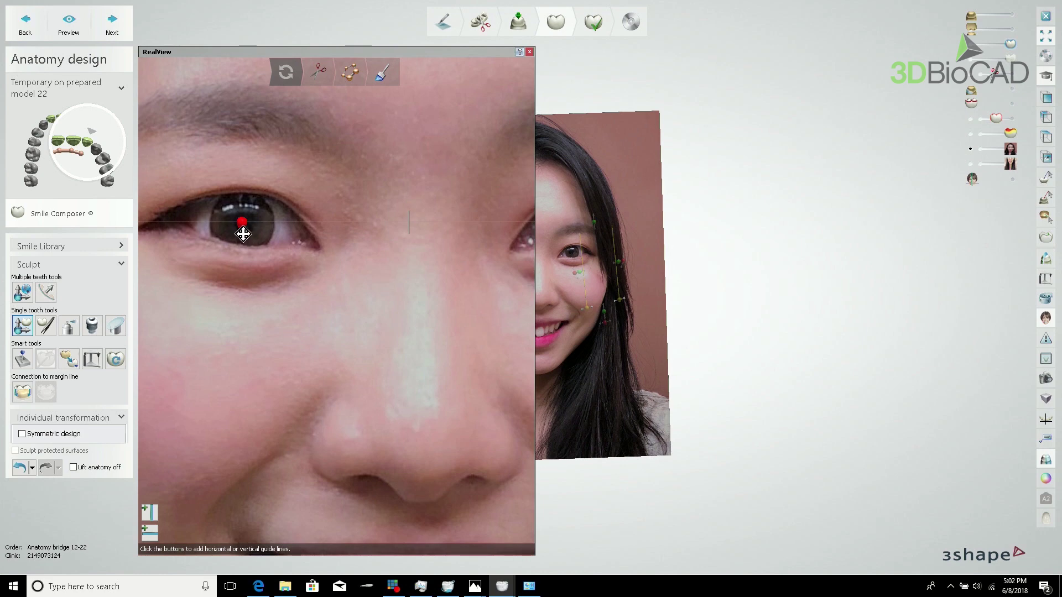
scroll(410, 236, down, 4)
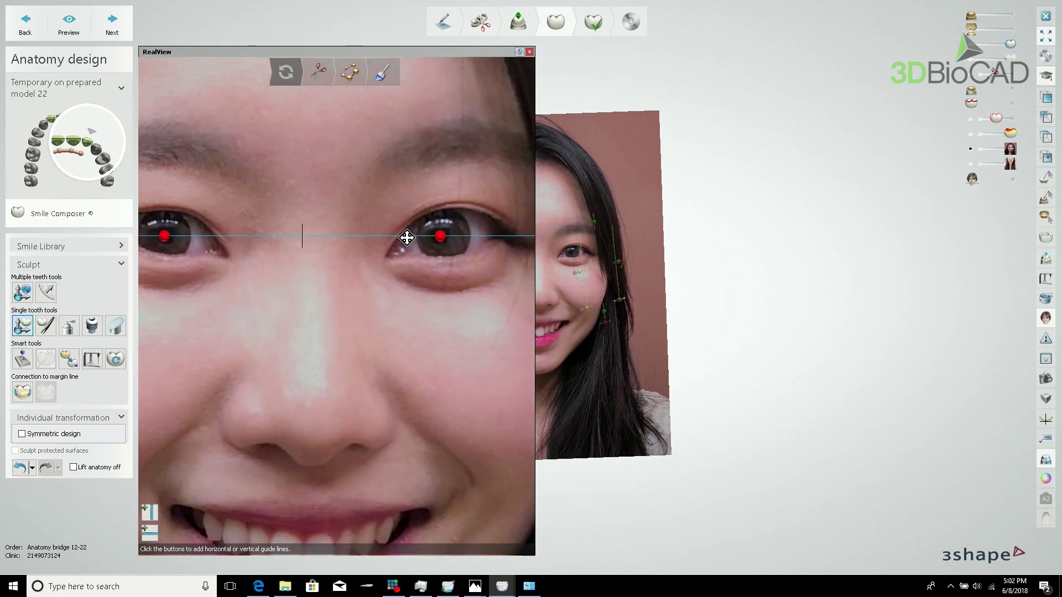
scroll(364, 252, down, 3)
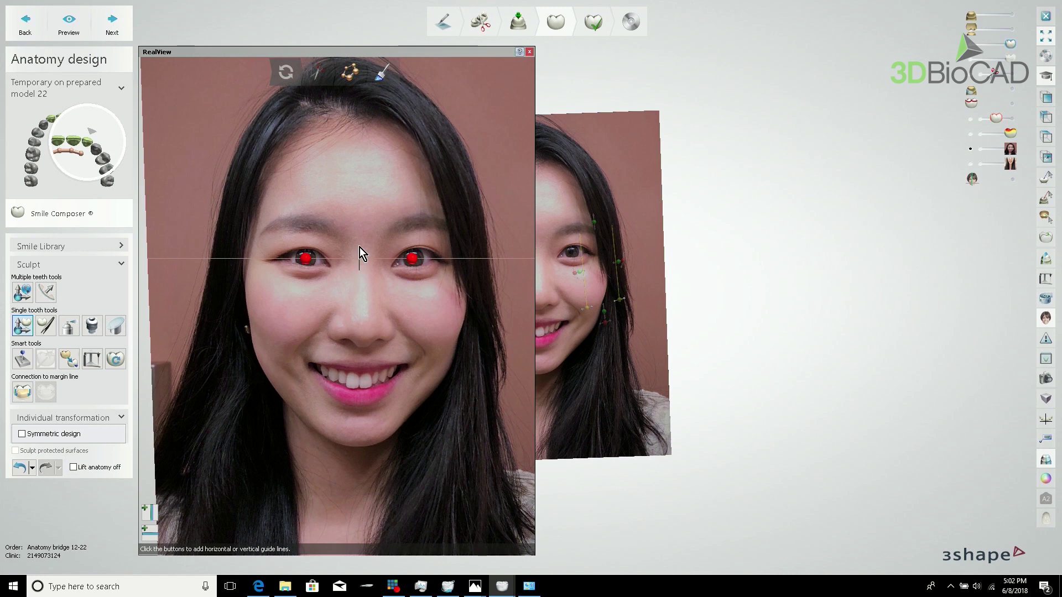
- Add a vertical guide line at the middle of the smile and outline the teeth and gingiva visible between the lips
click(154, 515)
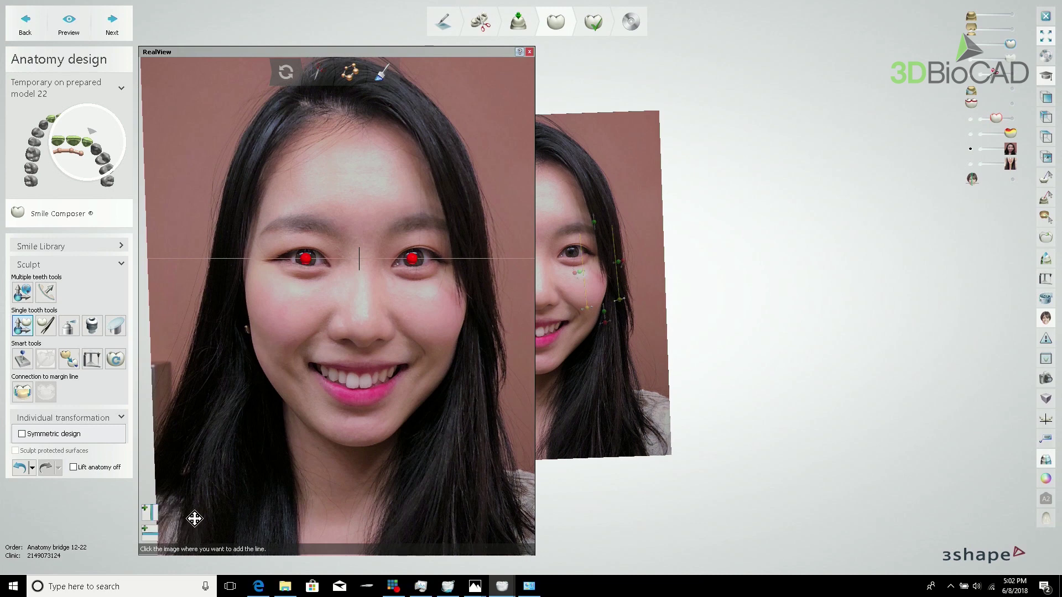
click(367, 365)
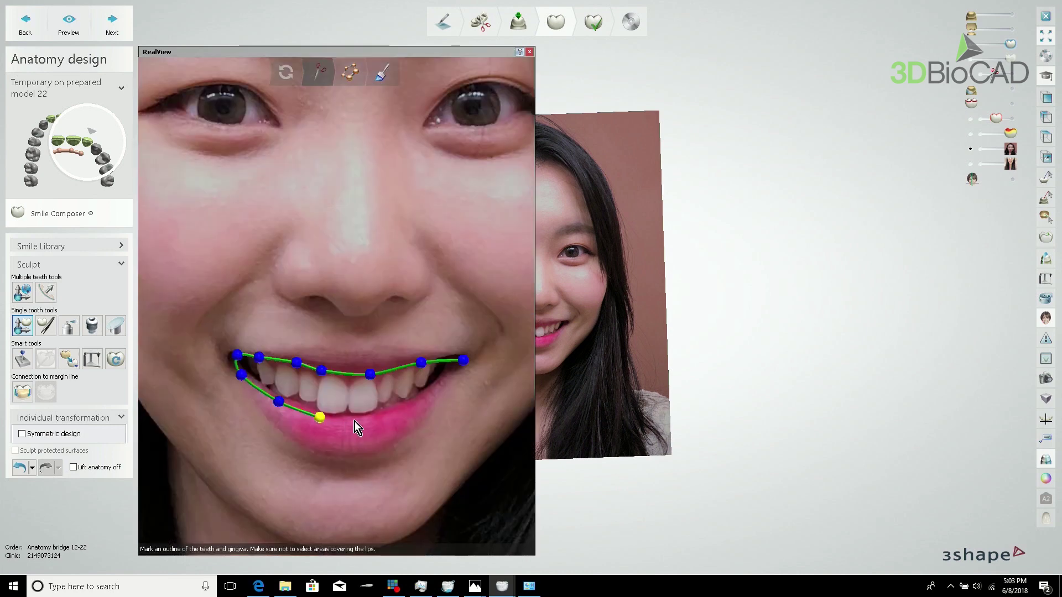
click(356, 420)
- Align the photo to the upper jaw scan with four matching points on the incisal edges of the canines and central incisors
click(351, 71)
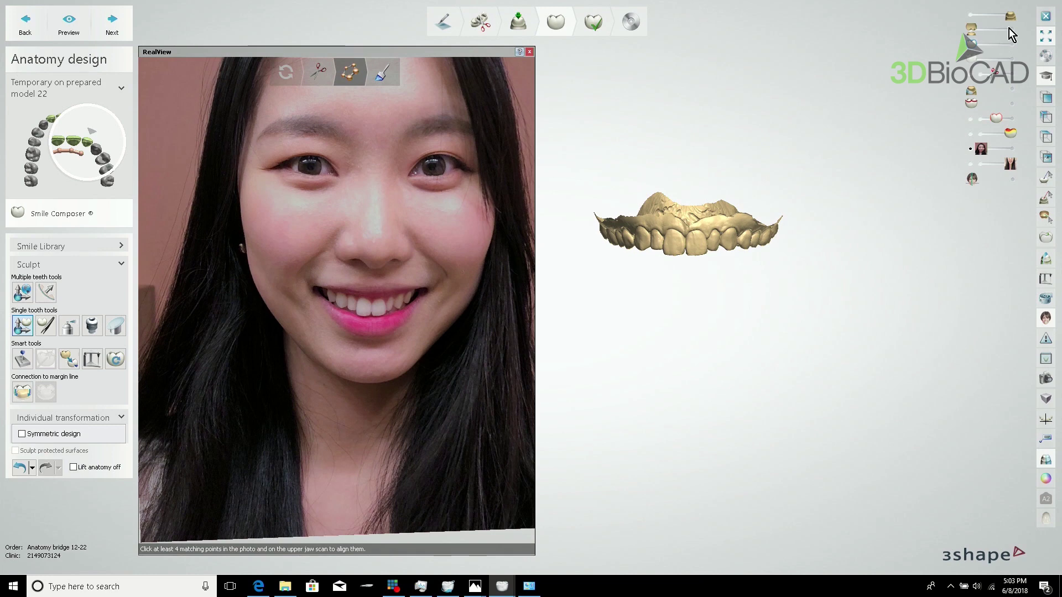
drag(1004, 20, 973, 22)
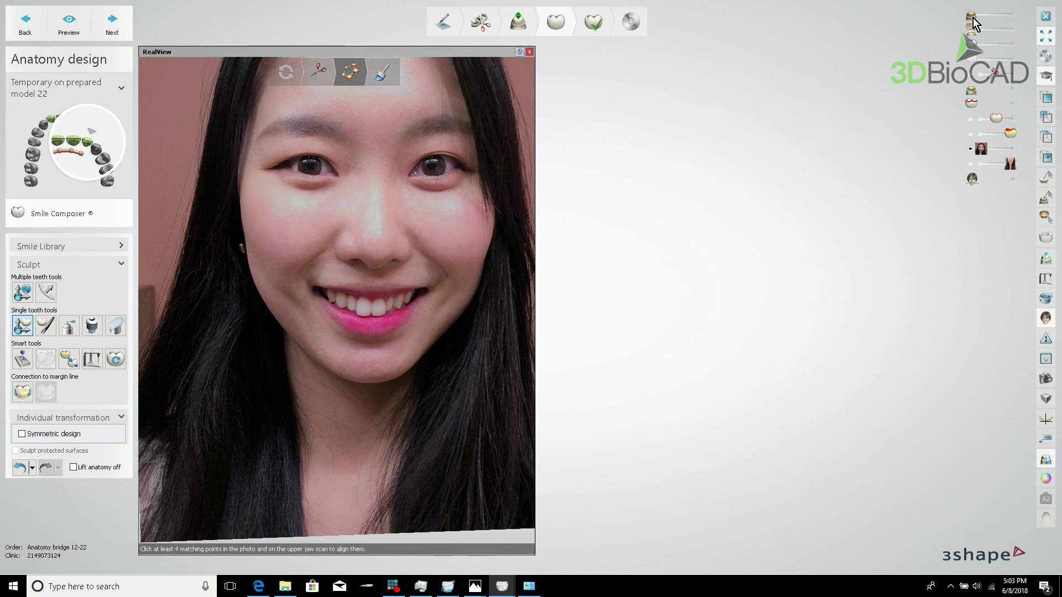
drag(1001, 16, 1023, 18)
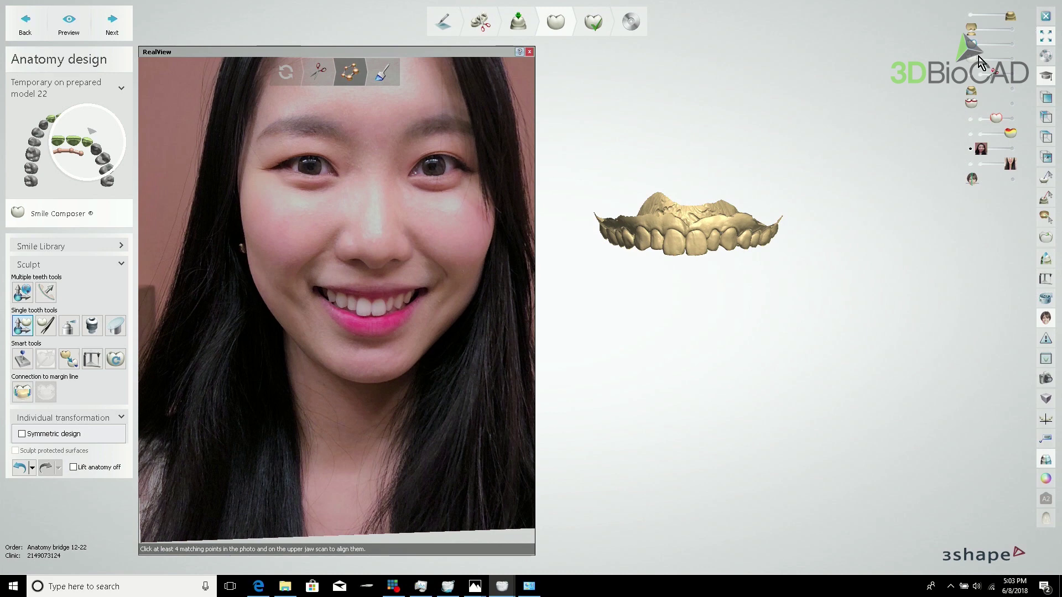
scroll(315, 296, up, 3)
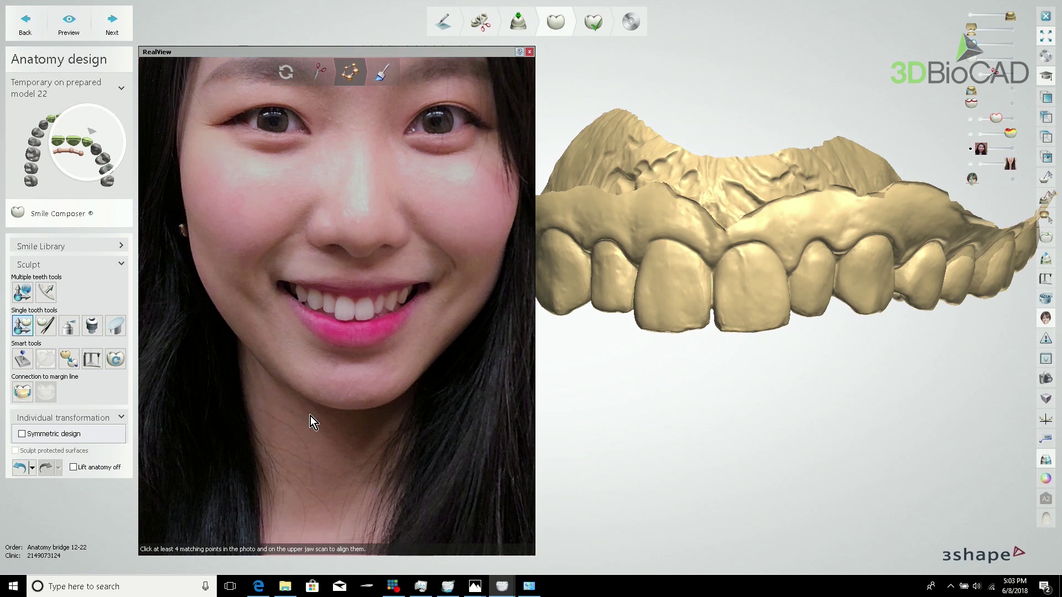
scroll(351, 311, up, 3)
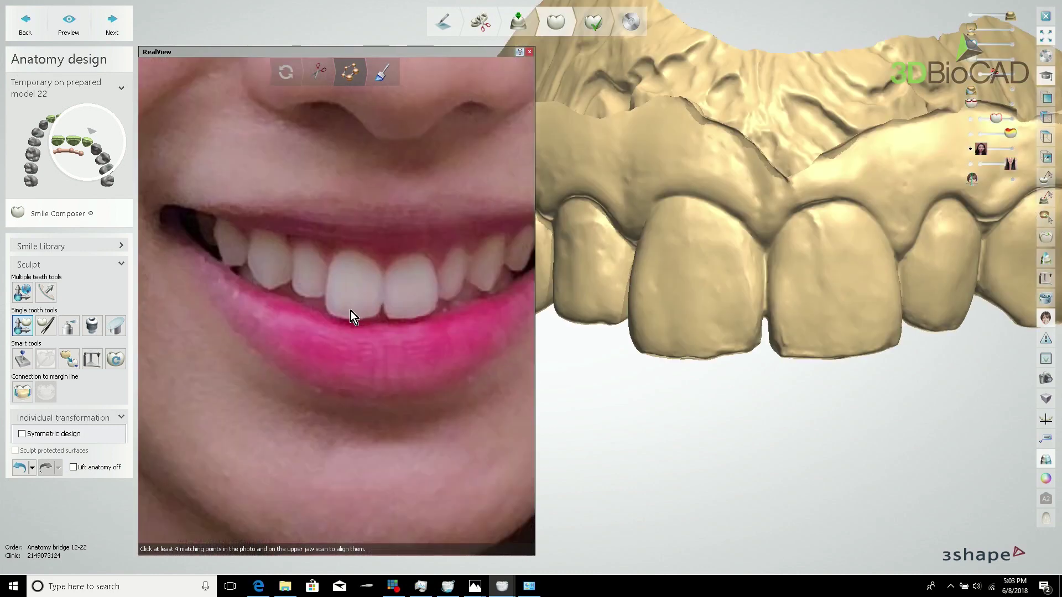
click(320, 310)
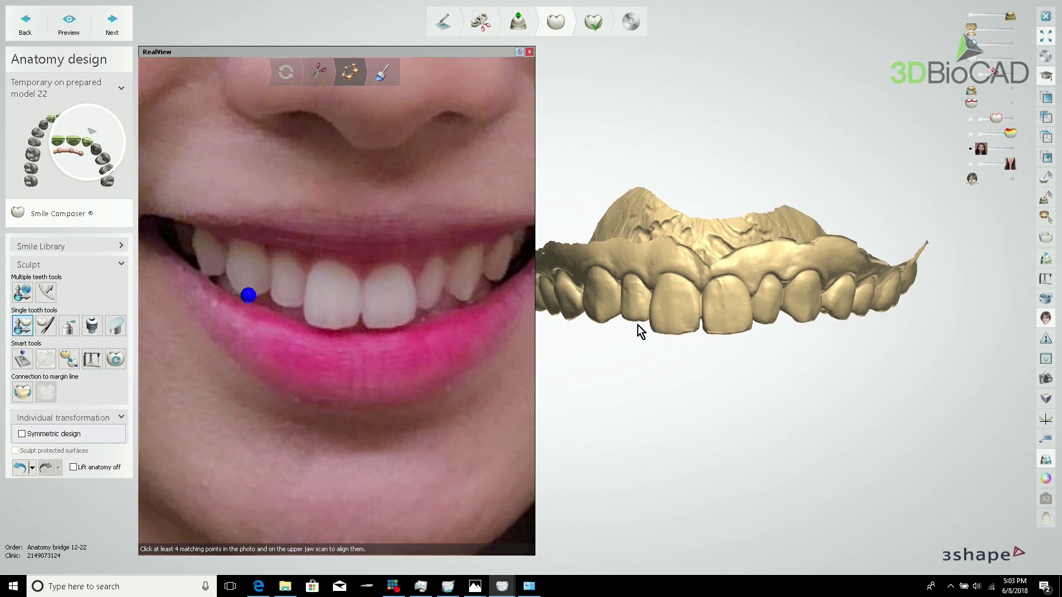
click(601, 319)
click(676, 330)
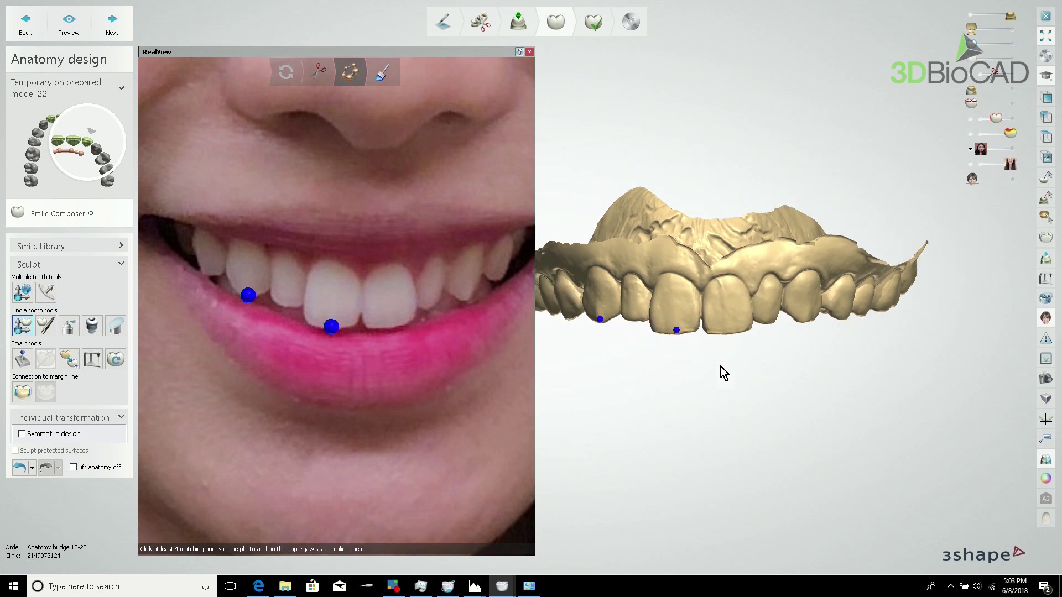
click(733, 334)
click(392, 323)
click(467, 298)
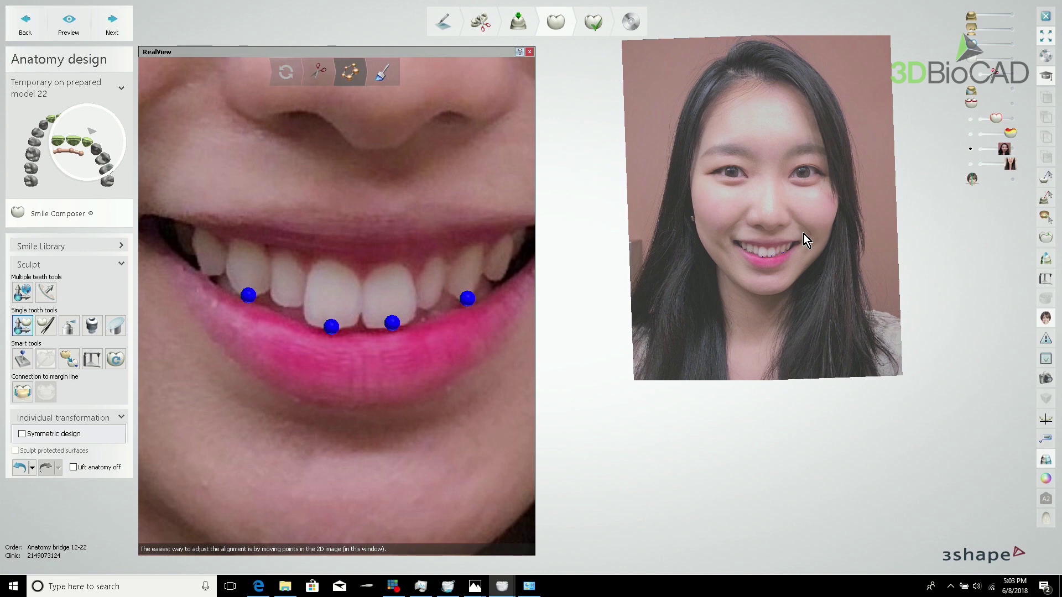
- Show the upper jaw scan over the aligned photo and add matching points on both lateral incisors and the premolar behind tooth 23
scroll(782, 238, up, 3)
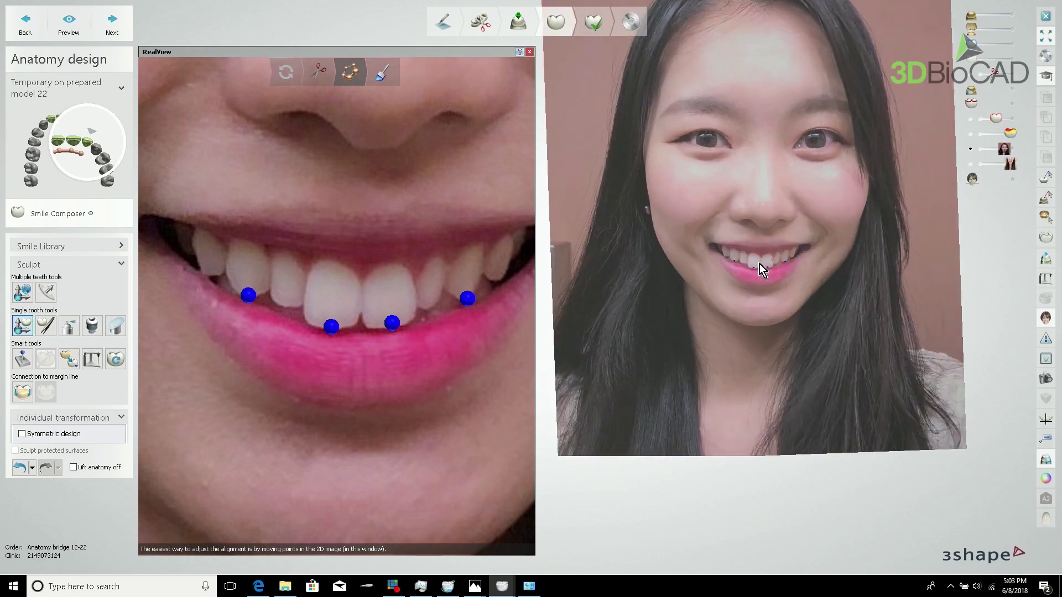
scroll(759, 264, up, 3)
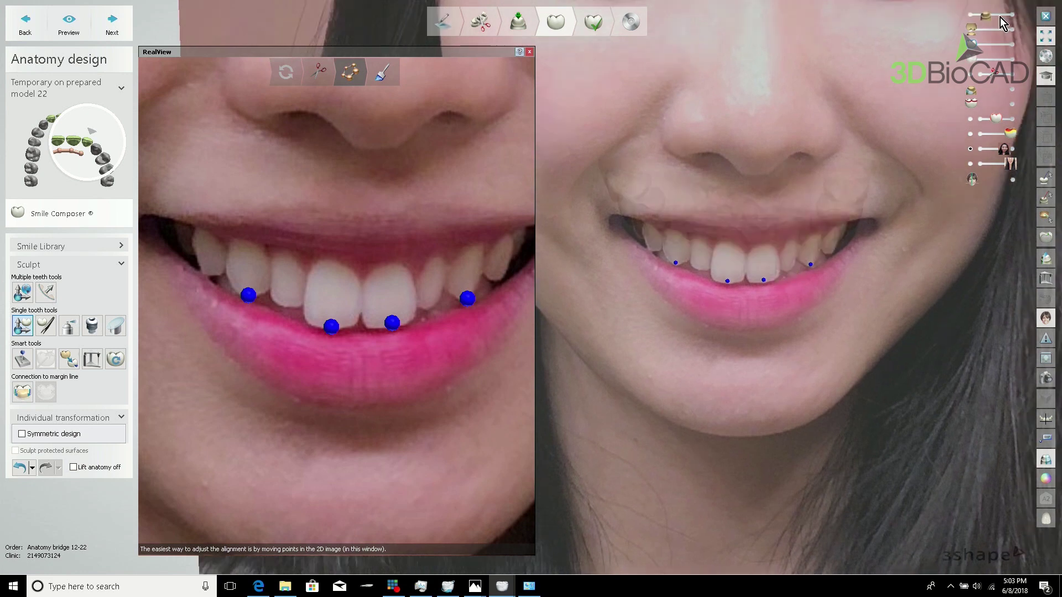
drag(999, 17, 1011, 17)
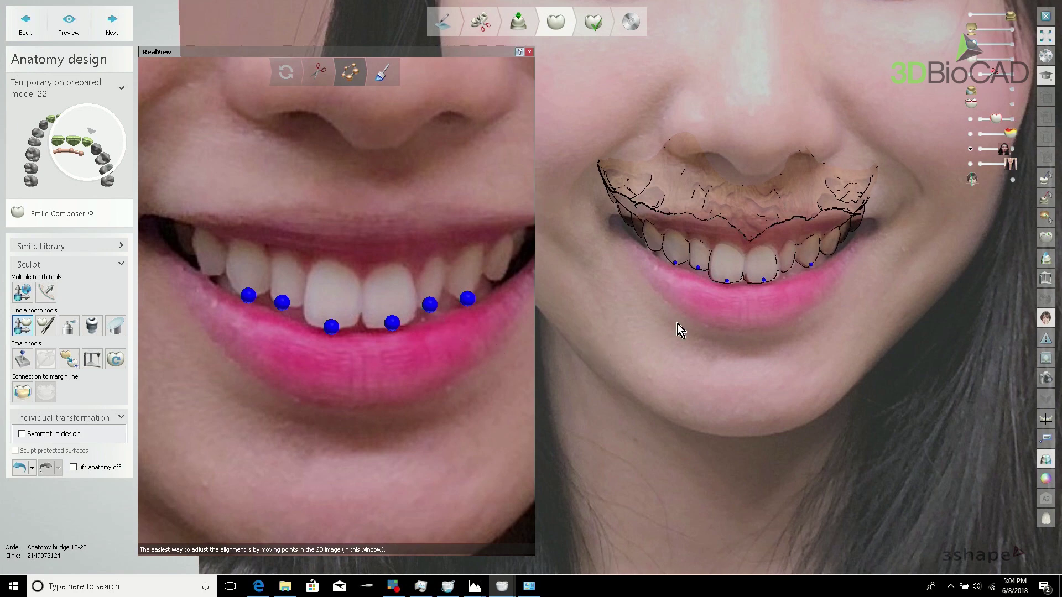
scroll(788, 284, up, 5)
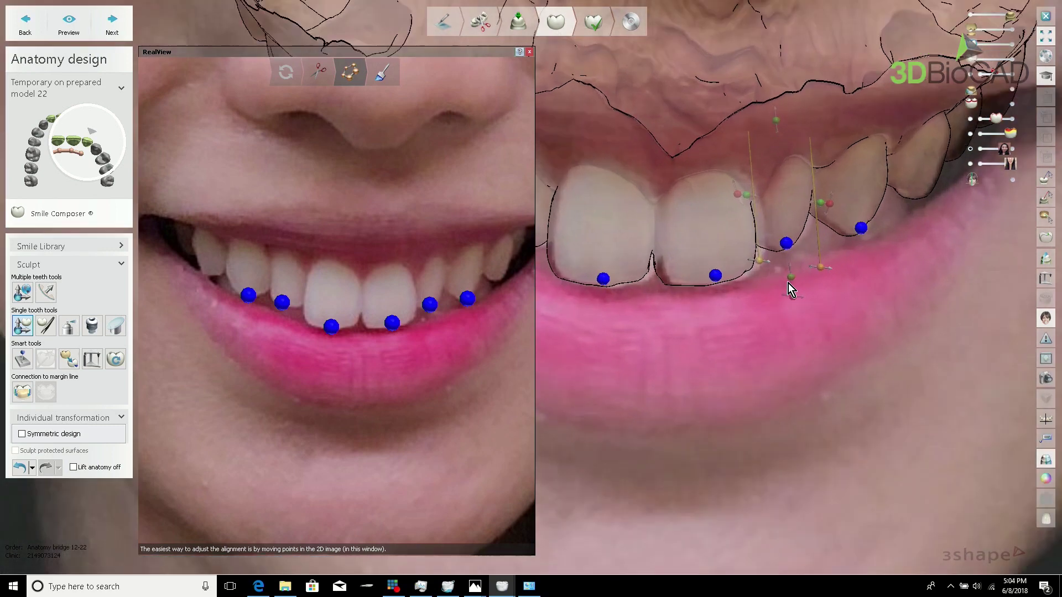
scroll(788, 283, up, 2)
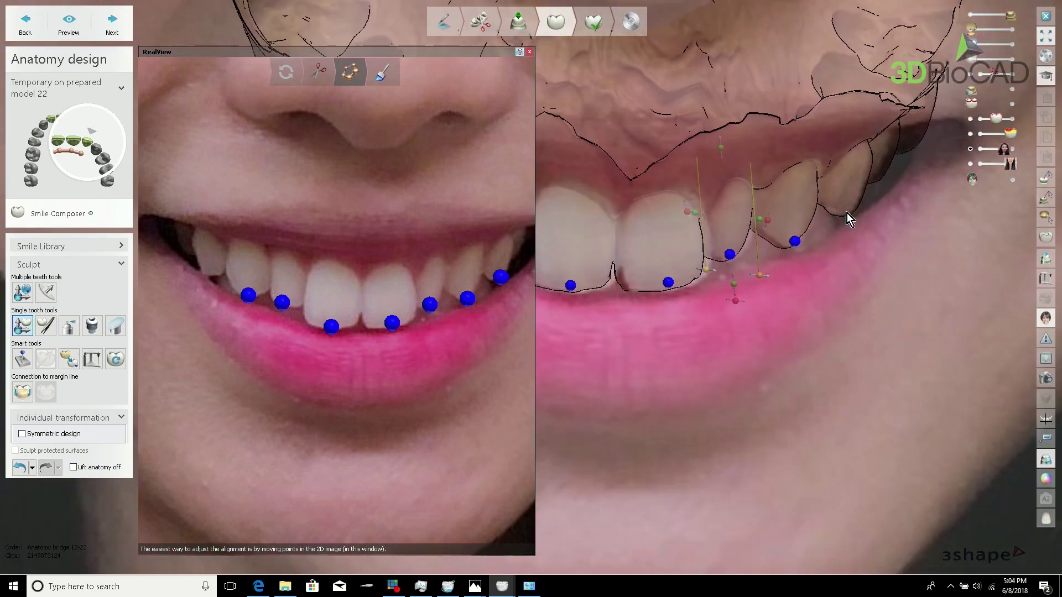
click(847, 214)
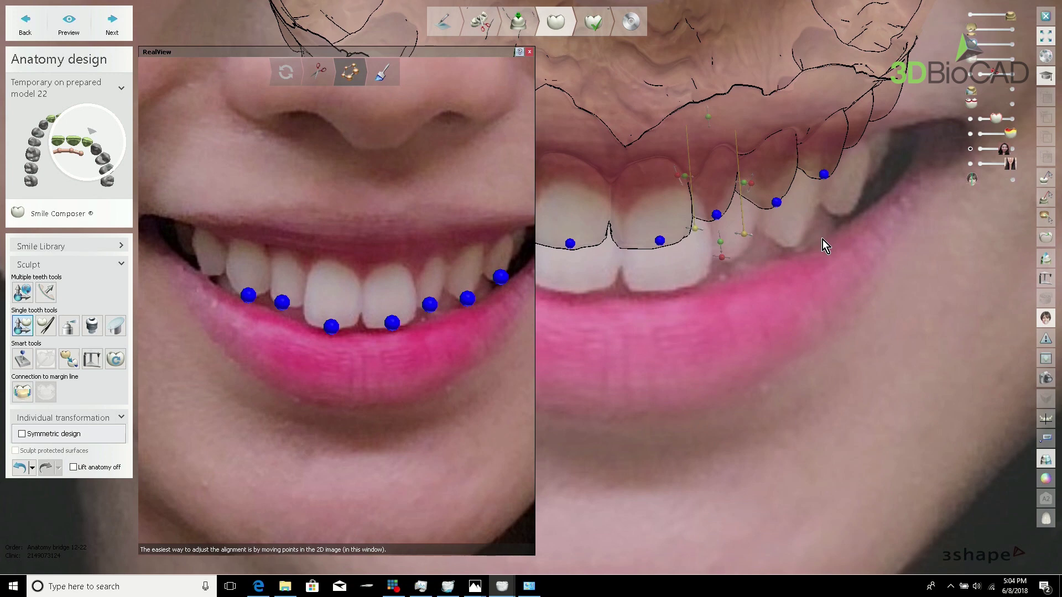
scroll(822, 240, down, 3)
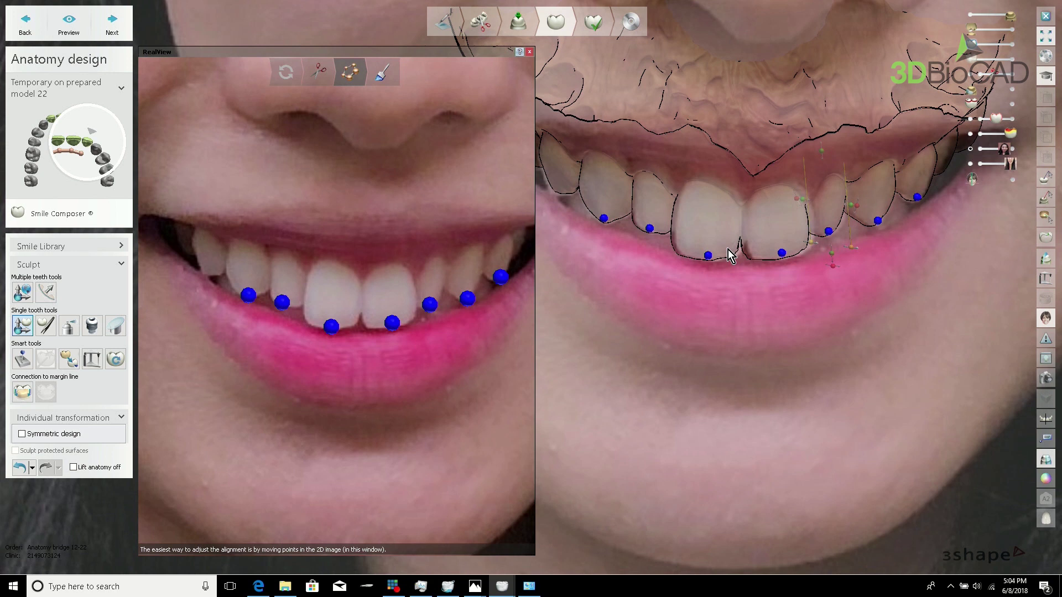
- Fine-tune the photo alignment by shifting the 2D points on both central incisors and tooth 22
drag(331, 326, 334, 327)
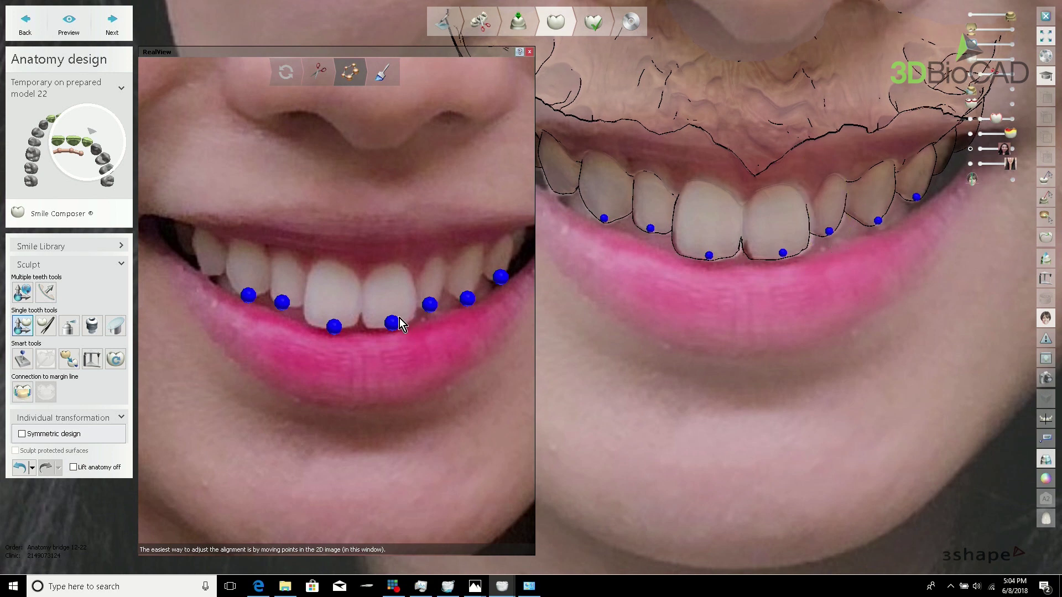
drag(398, 319, 402, 318)
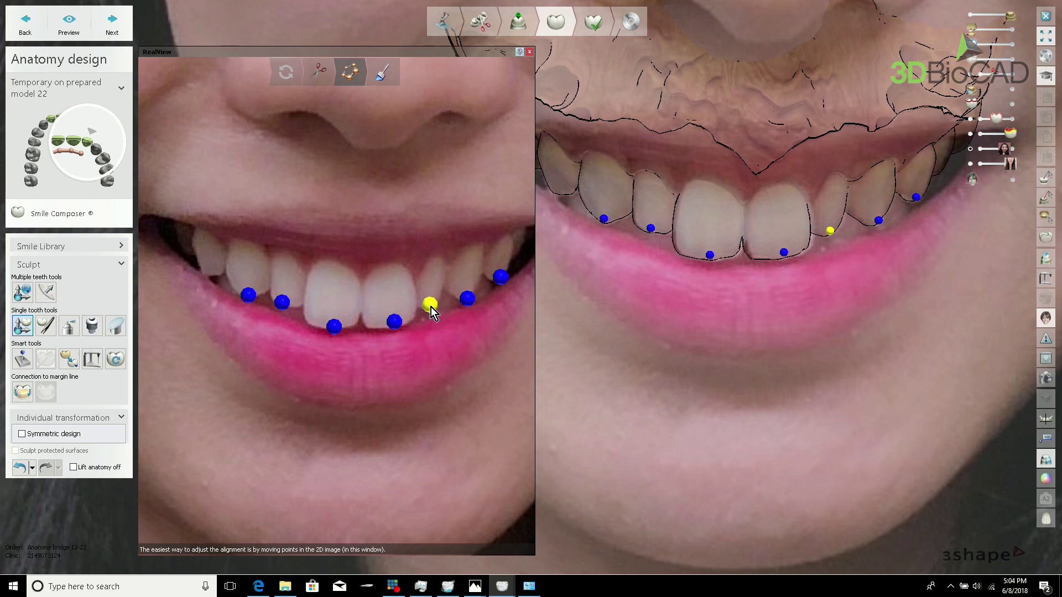
drag(430, 307, 435, 307)
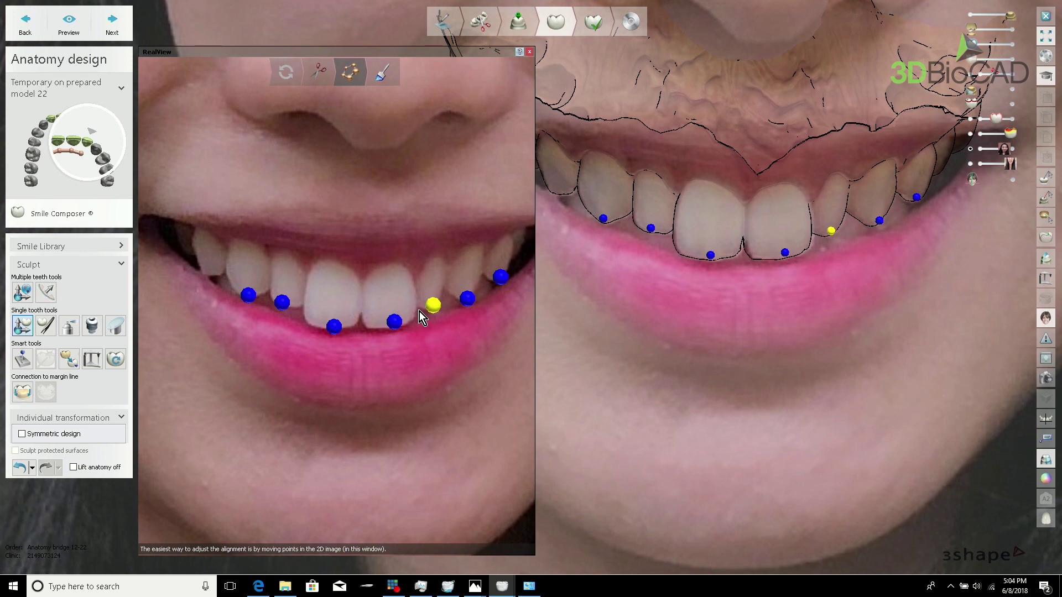
drag(394, 322, 395, 324)
scroll(666, 255, down, 2)
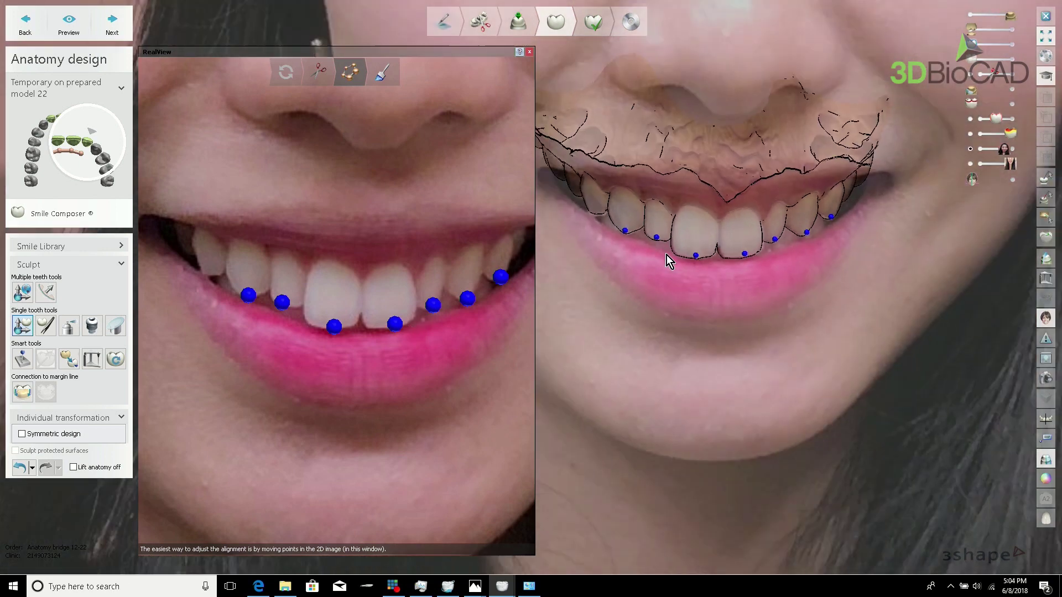
- Sample the natural tooth color from the middle of tooth 11 in the photo, using a sampling area that fits within the tooth
scroll(668, 255, down, 3)
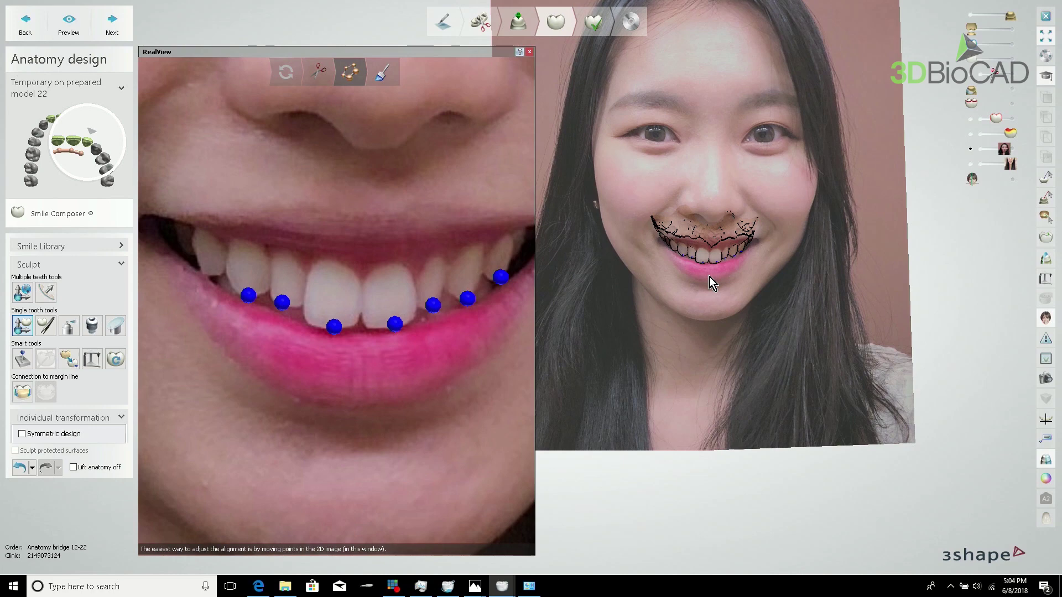
scroll(719, 280, up, 3)
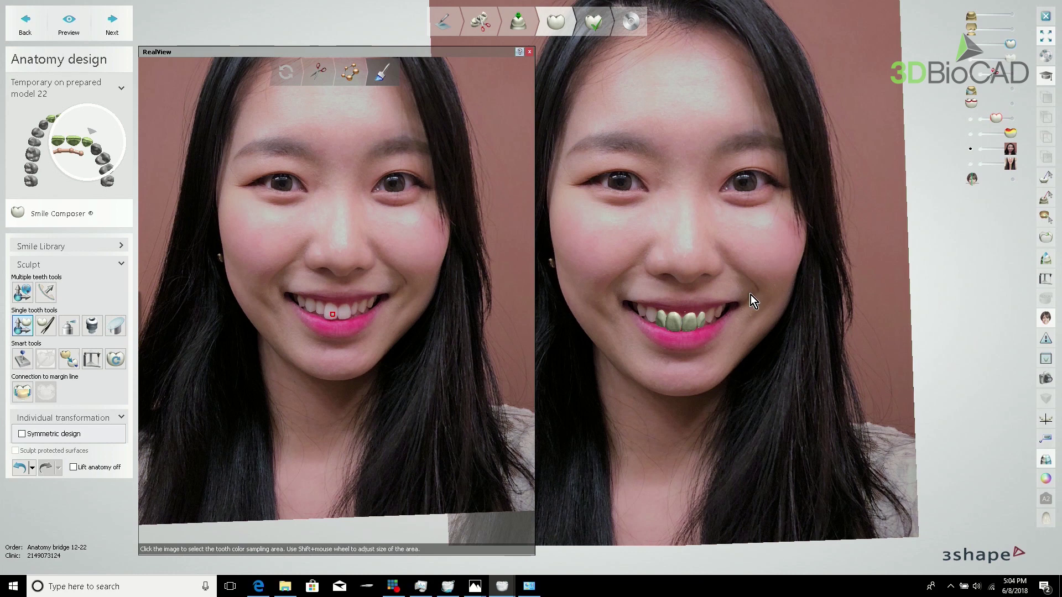
scroll(345, 277, up, 5)
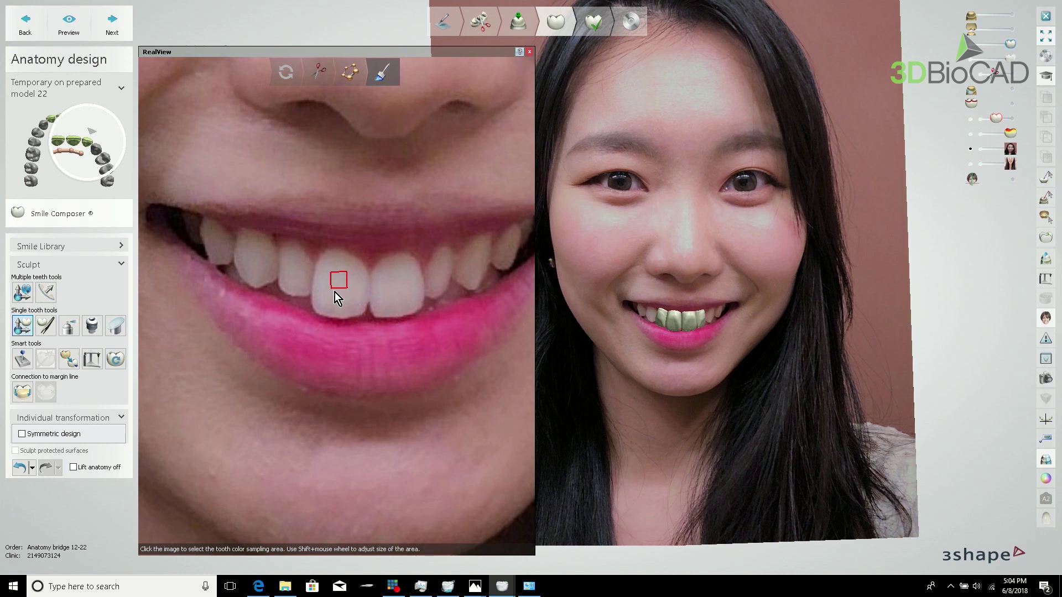
scroll(334, 292, up, 2)
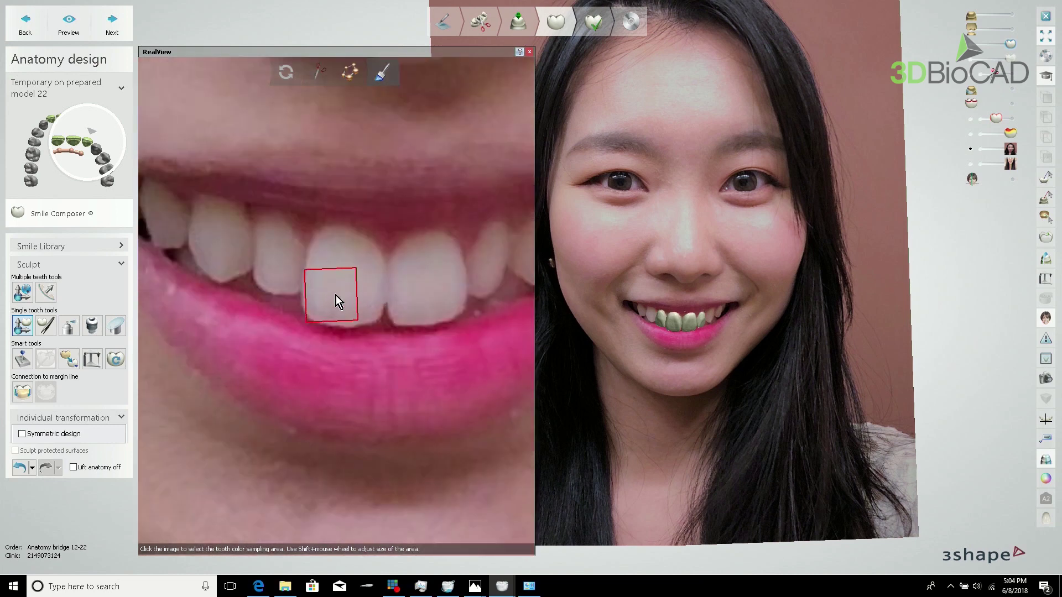
shift+scroll(338, 287, down, 3)
click(342, 280)
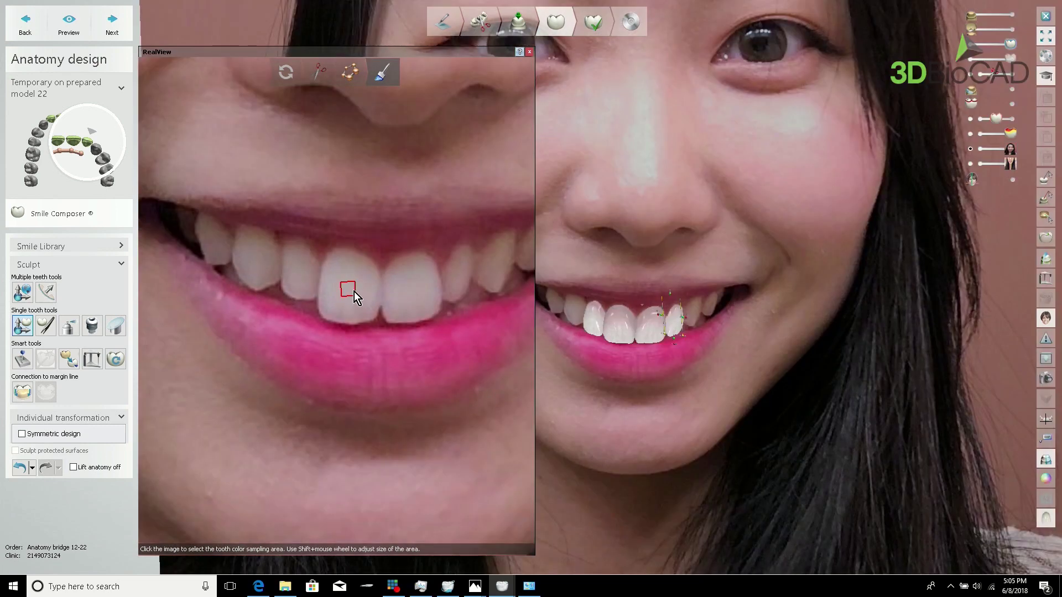
click(356, 289)
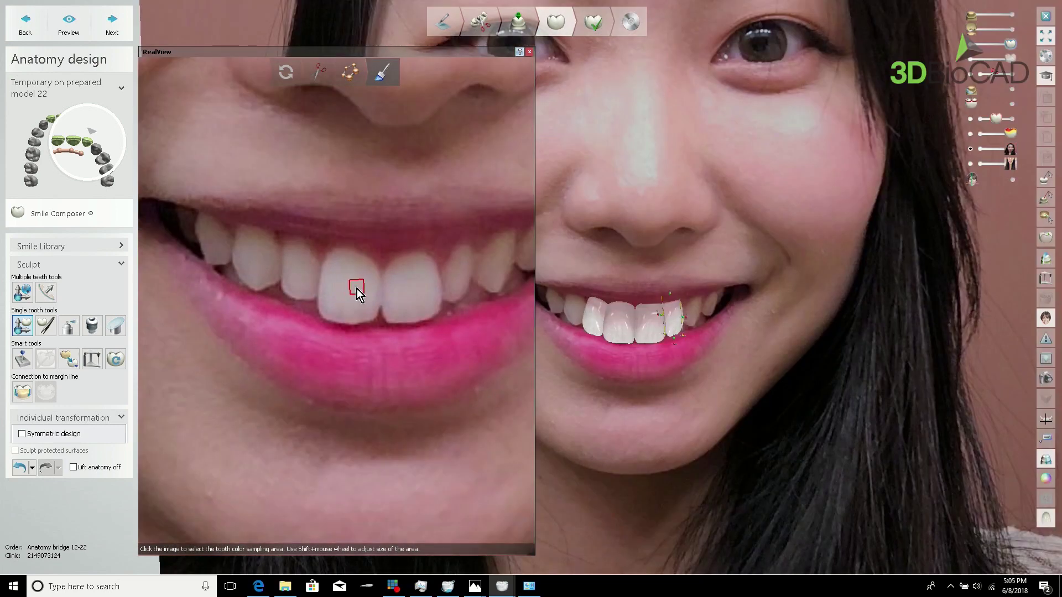
- Examine the tooth-colored bridge in the patient's smile, both close up and across the whole face
scroll(303, 331, down, 2)
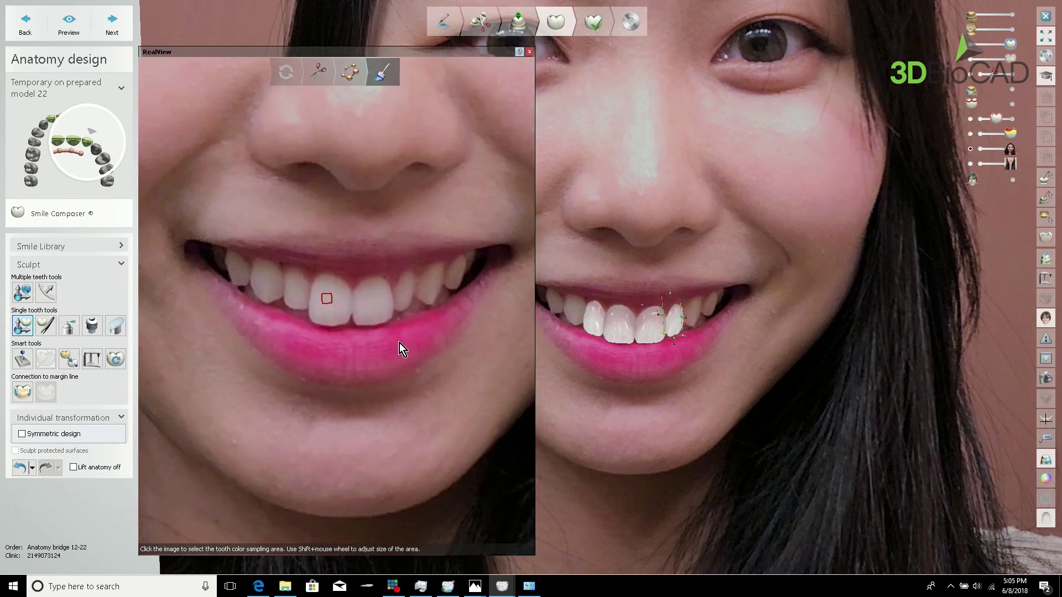
scroll(325, 355, up, 1)
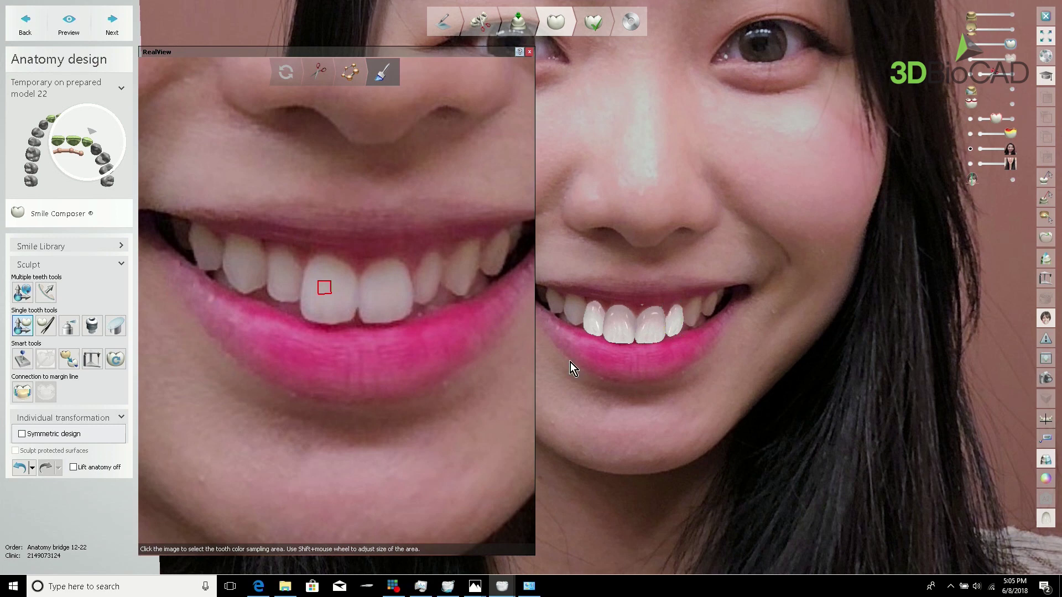
scroll(569, 363, up, 3)
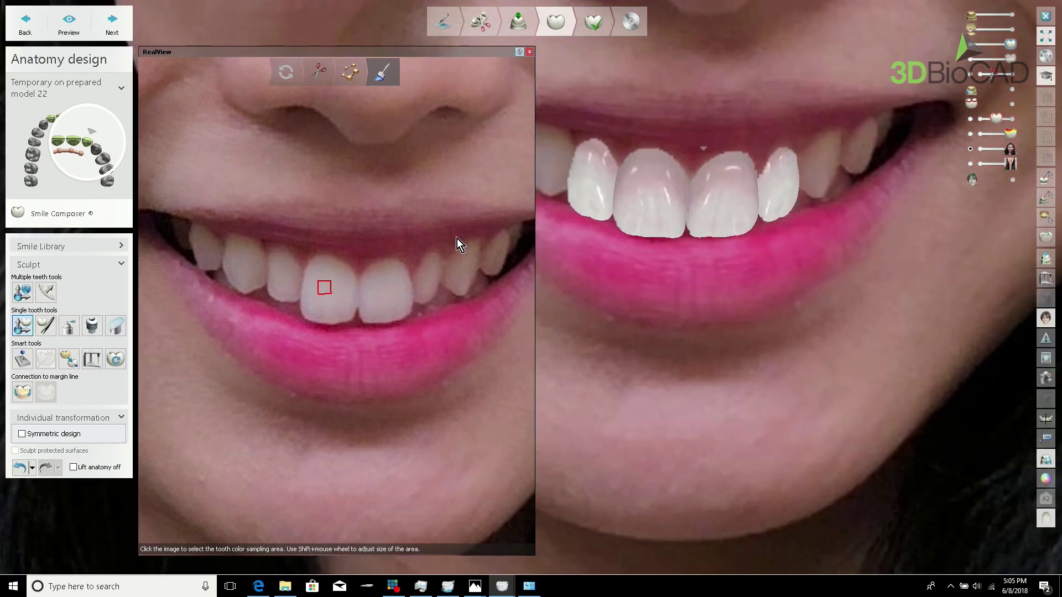
scroll(334, 287, down, 2)
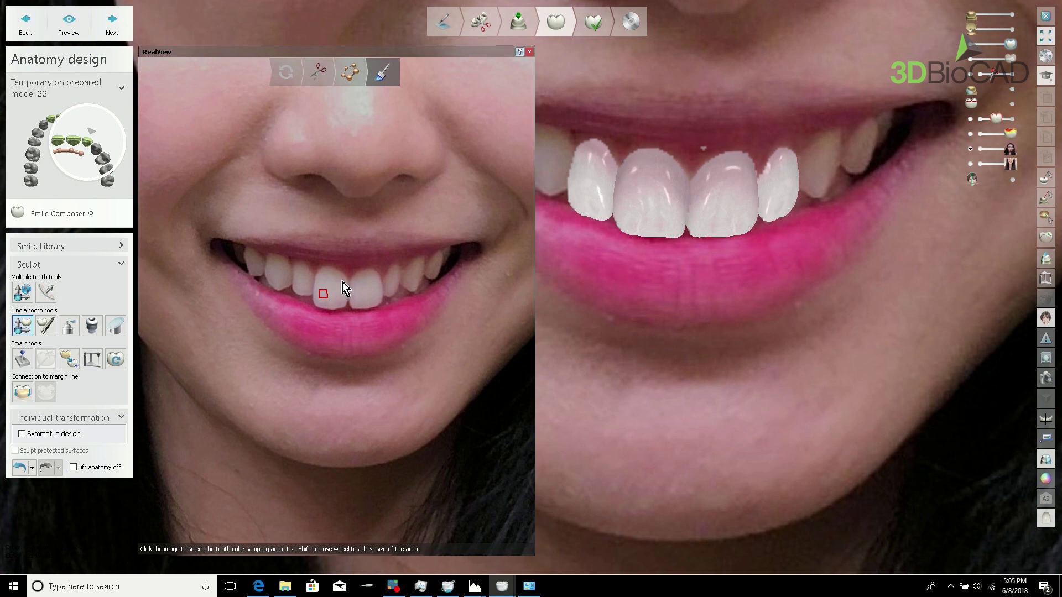
scroll(349, 276, down, 3)
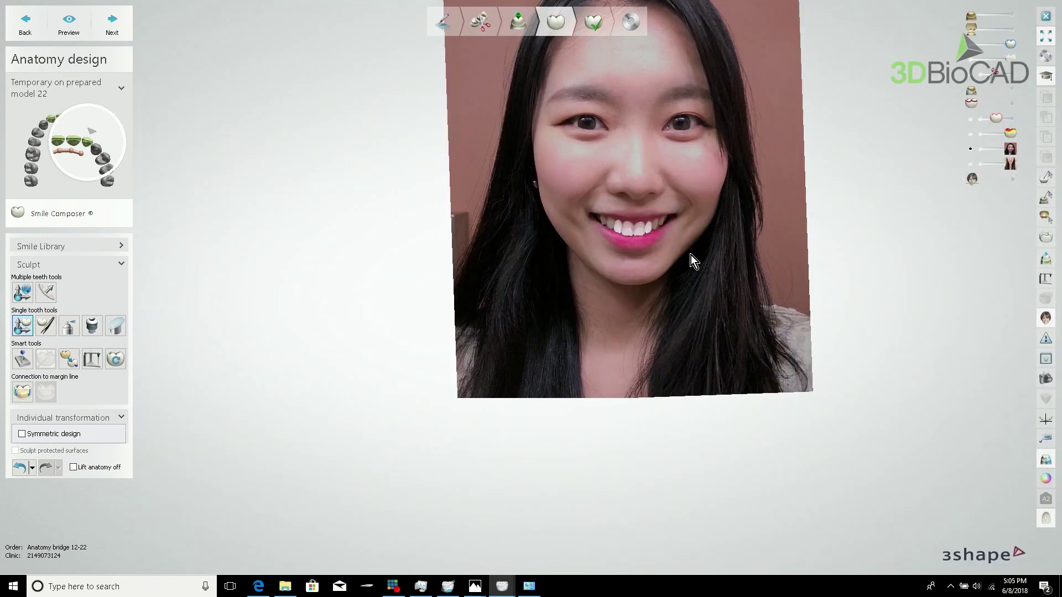
middle_drag(691, 255, 678, 299)
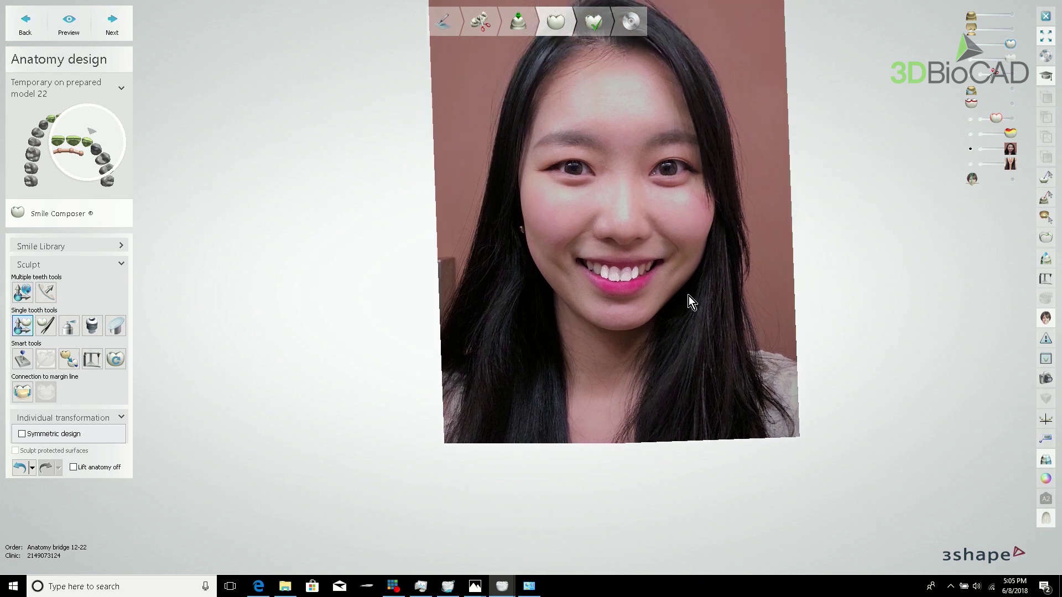
- Hide the face photo and show the upper and lower jaw scans around the bridge
drag(1010, 148, 979, 150)
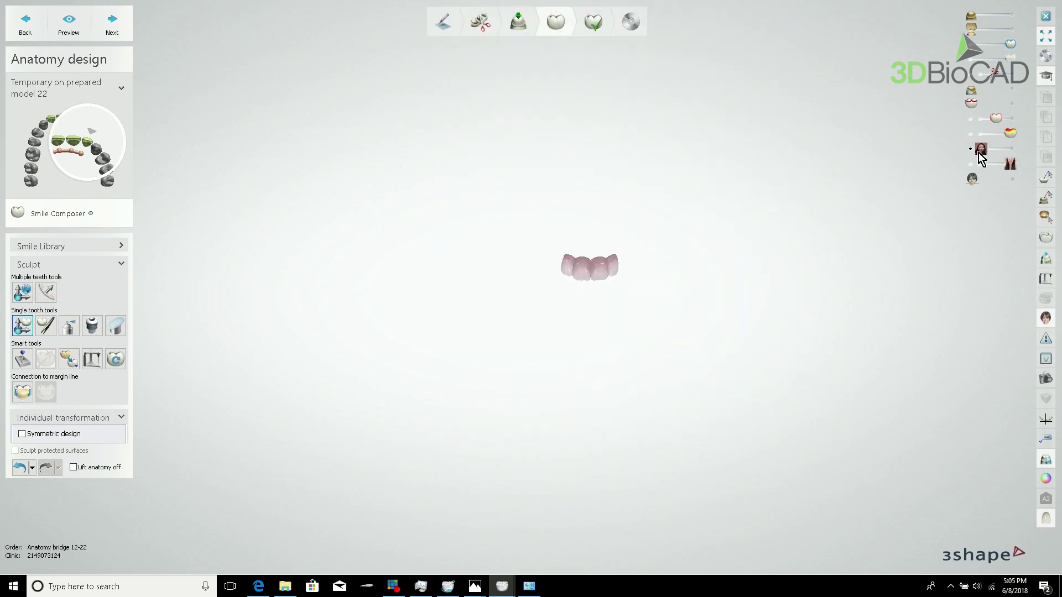
click(1012, 15)
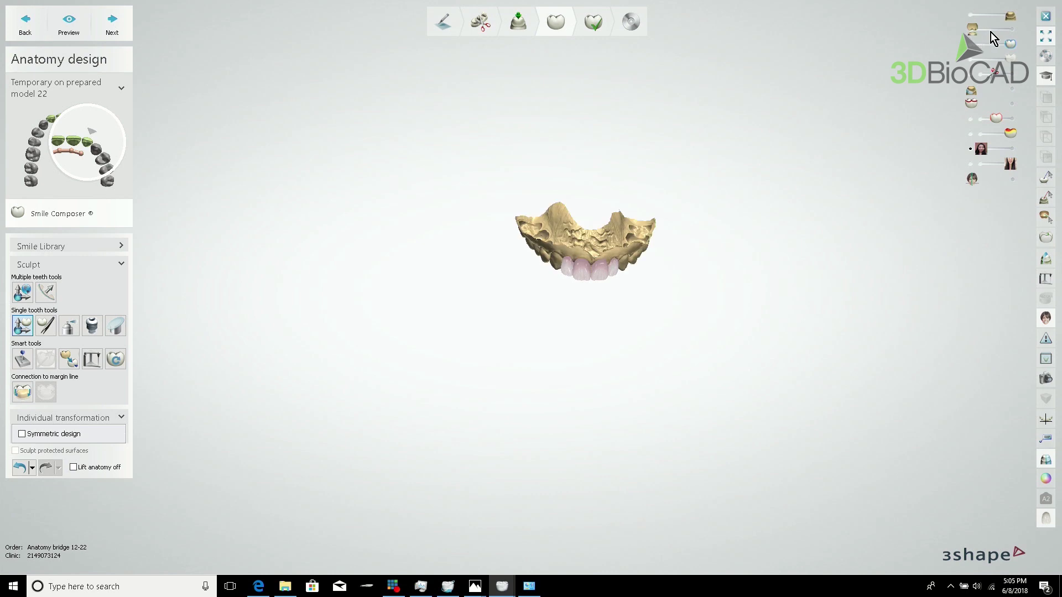
click(1008, 31)
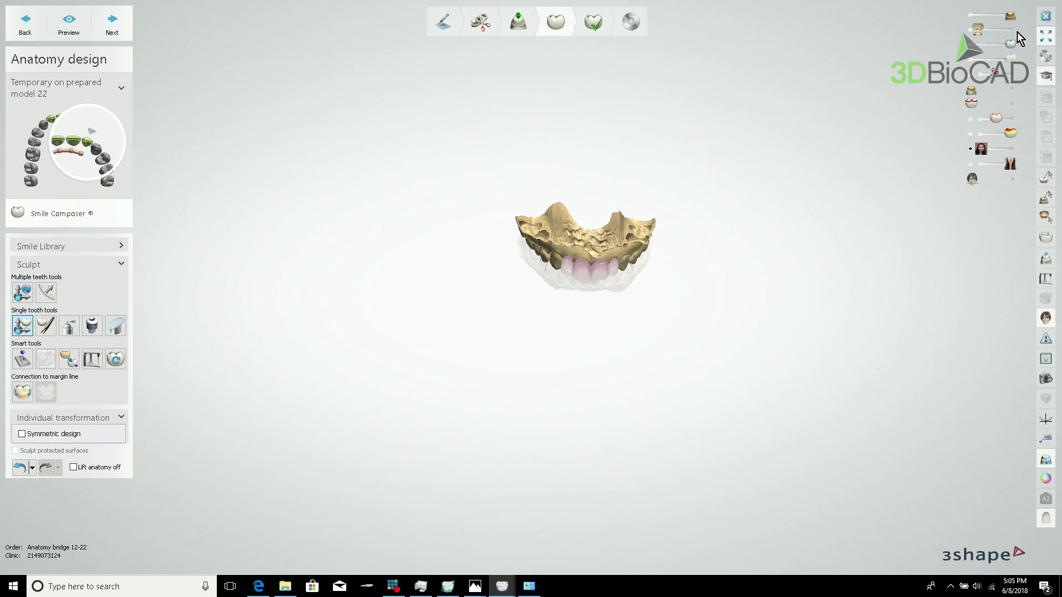
click(1014, 30)
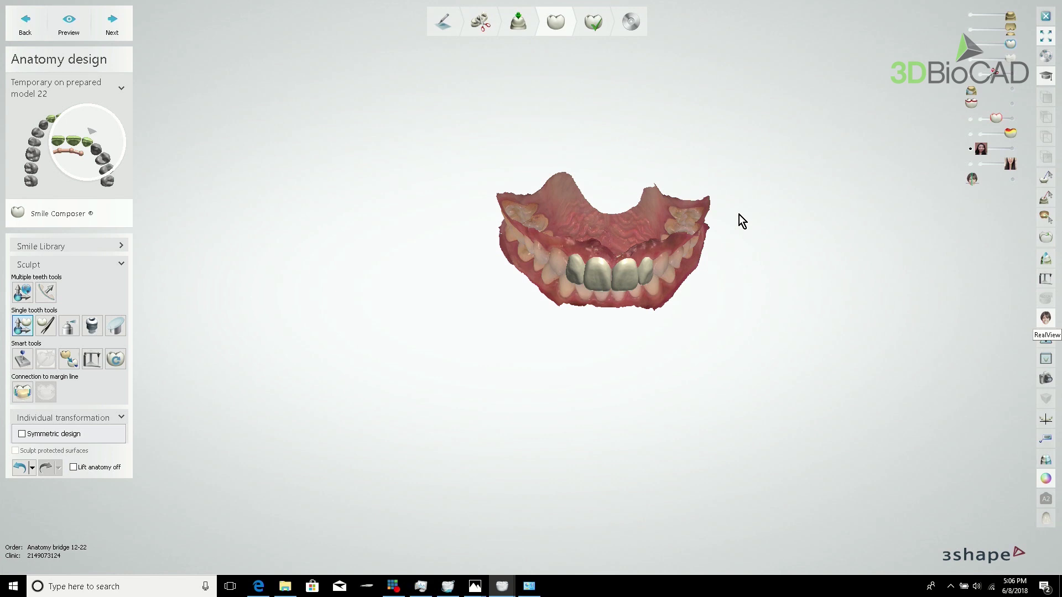
click(972, 149)
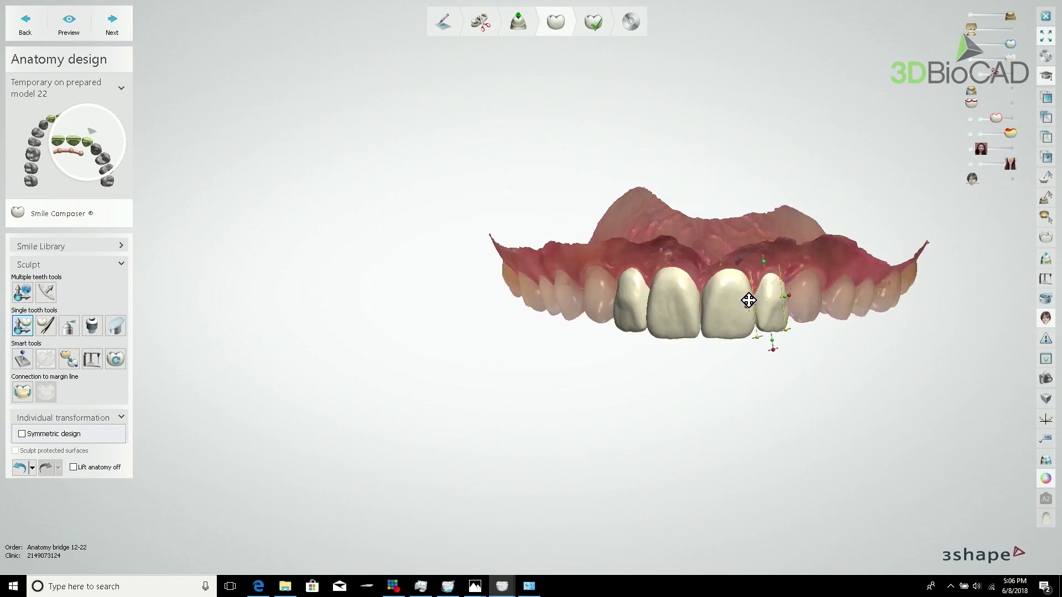
- Examine the wax-up on the upper jaw from the front and the occlusal side, with and without the lower jaw
right_drag(742, 289, 717, 277)
scroll(717, 277, up, 4)
key(a)
scroll(718, 267, down, 3)
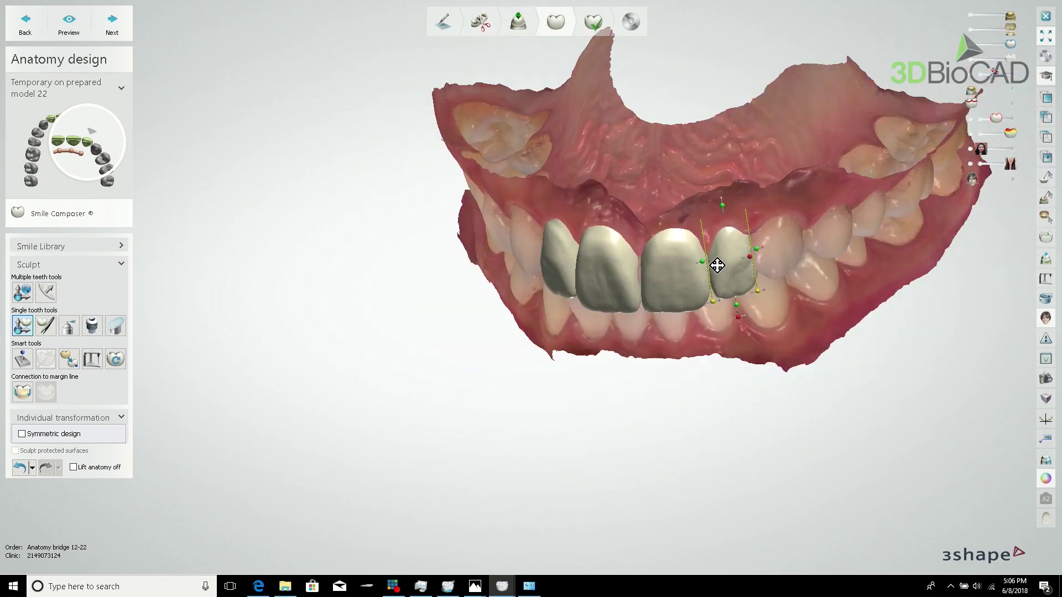
scroll(718, 244, down, 1)
key(a)
scroll(659, 249, up, 3)
right_drag(676, 231, 563, 194)
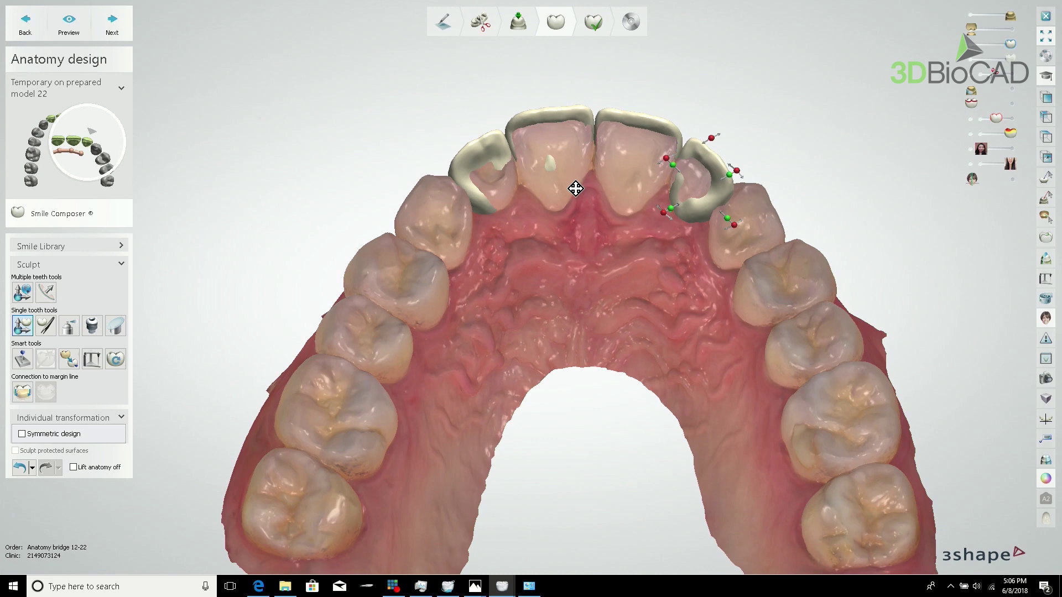
right_drag(575, 189, 576, 214)
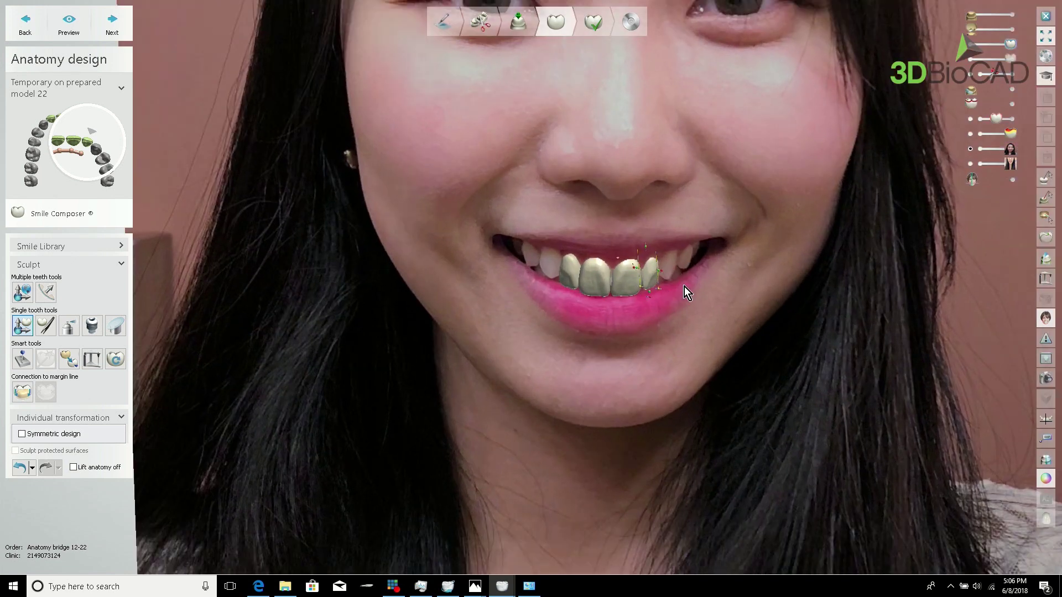
- Show the lower jaw scan together with the bridge inside the smile on the patient's photo
click(1008, 31)
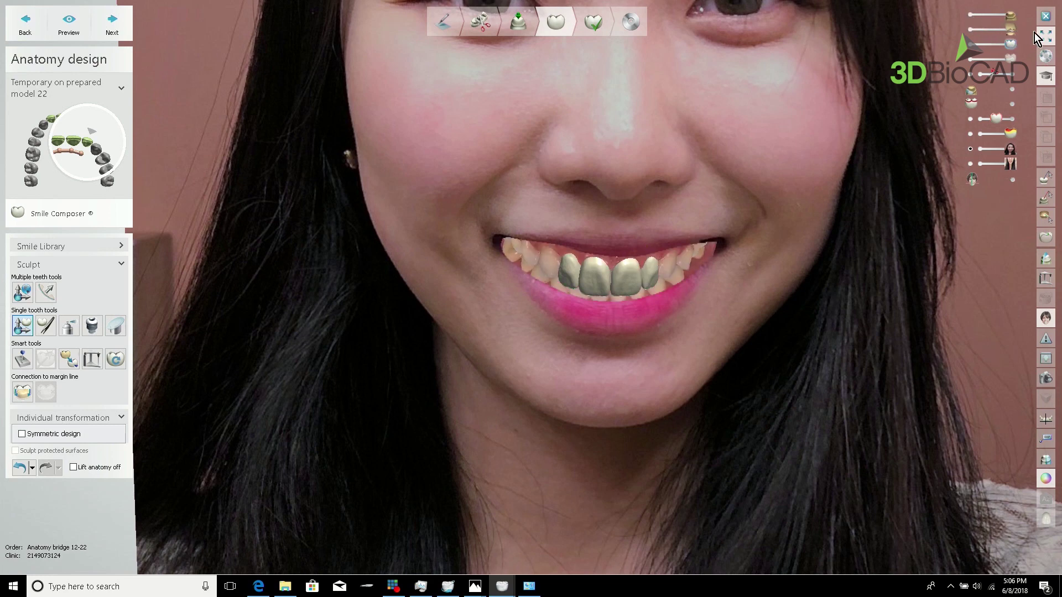
click(1043, 38)
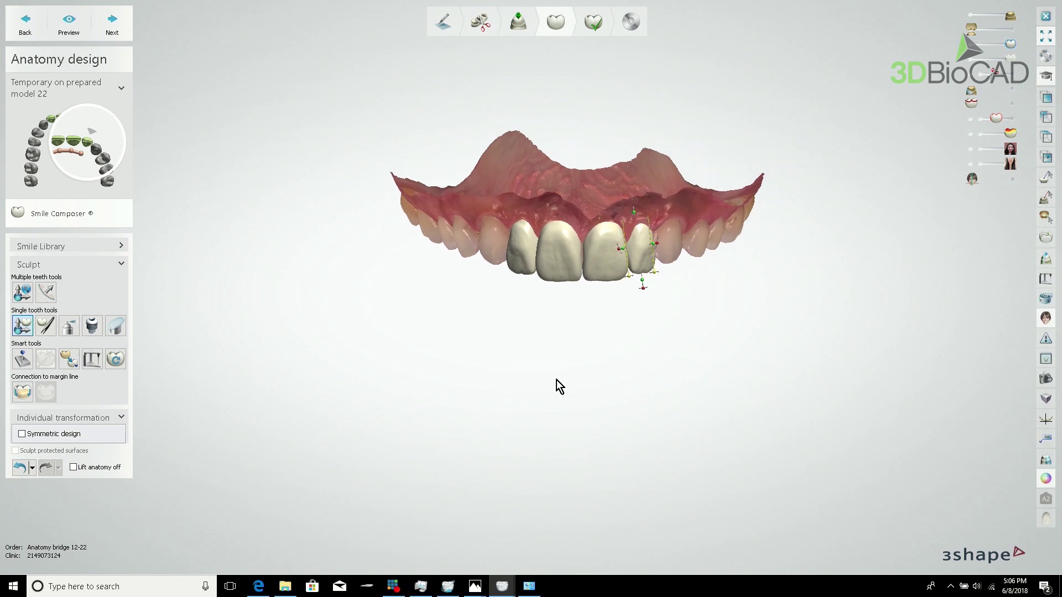
- Switch to the open DIGITALWAXUP_Part1 design, hide its face photo, and show both jaw scans around the bridge
mouse_move(479, 567)
click(429, 556)
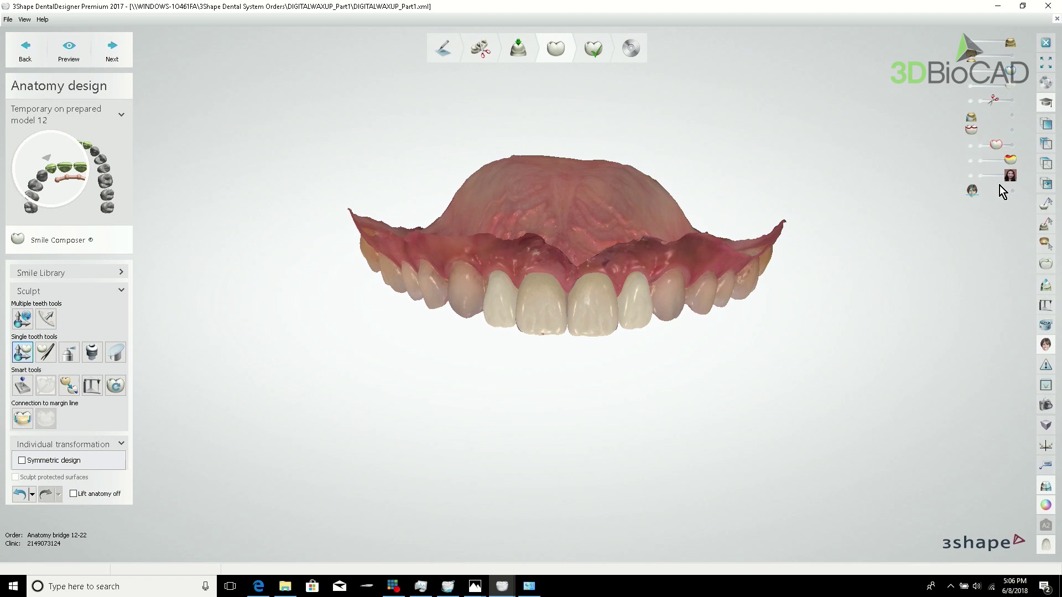
drag(1014, 180, 977, 180)
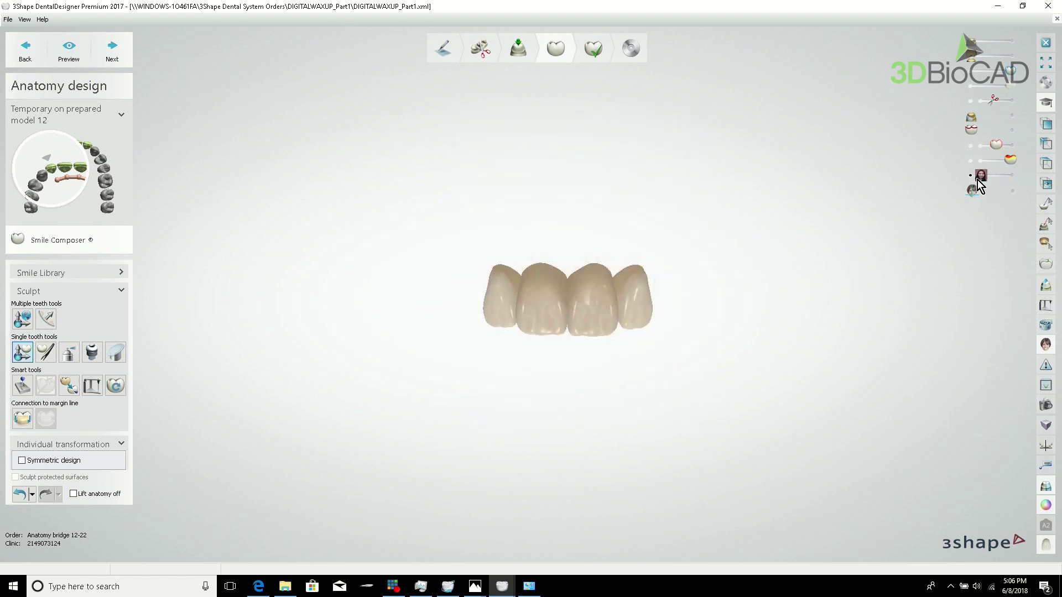
click(974, 112)
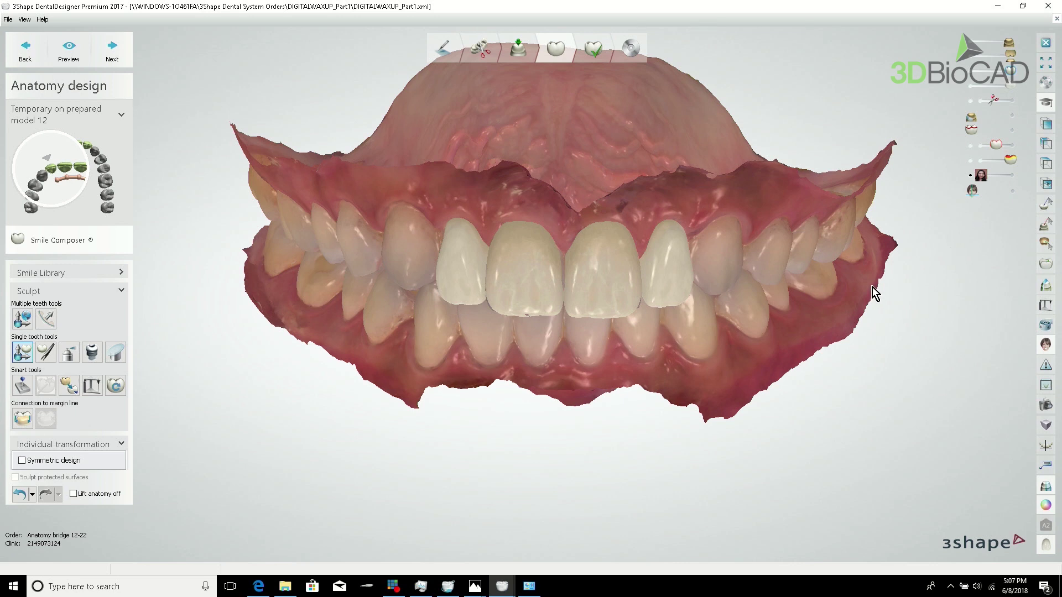
- Finish the anatomy design and proceed to finalizing with the pontics not cut to the gingiva
scroll(871, 287, down, 3)
click(113, 49)
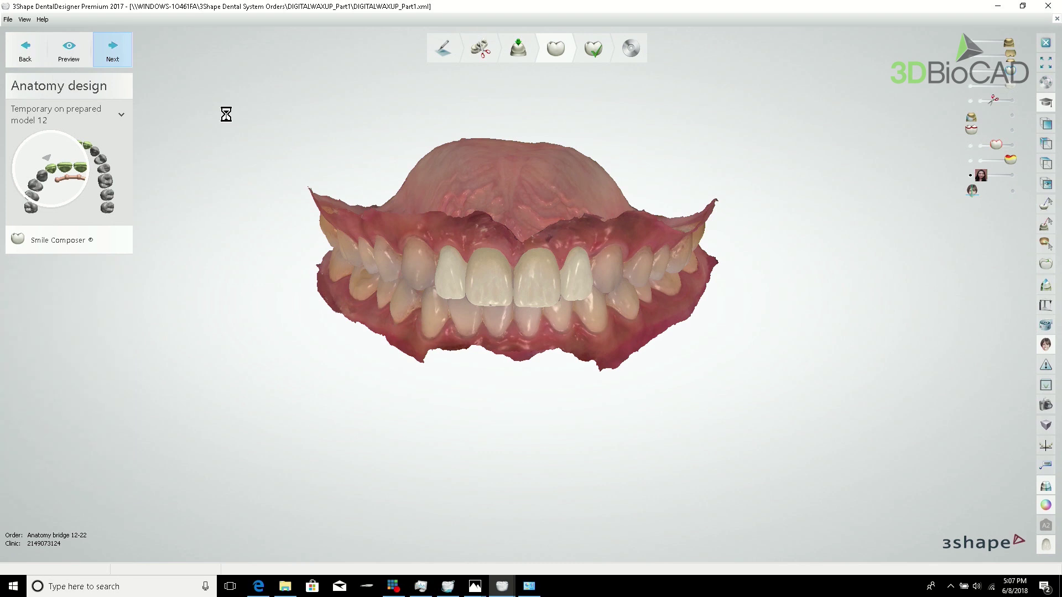
click(113, 54)
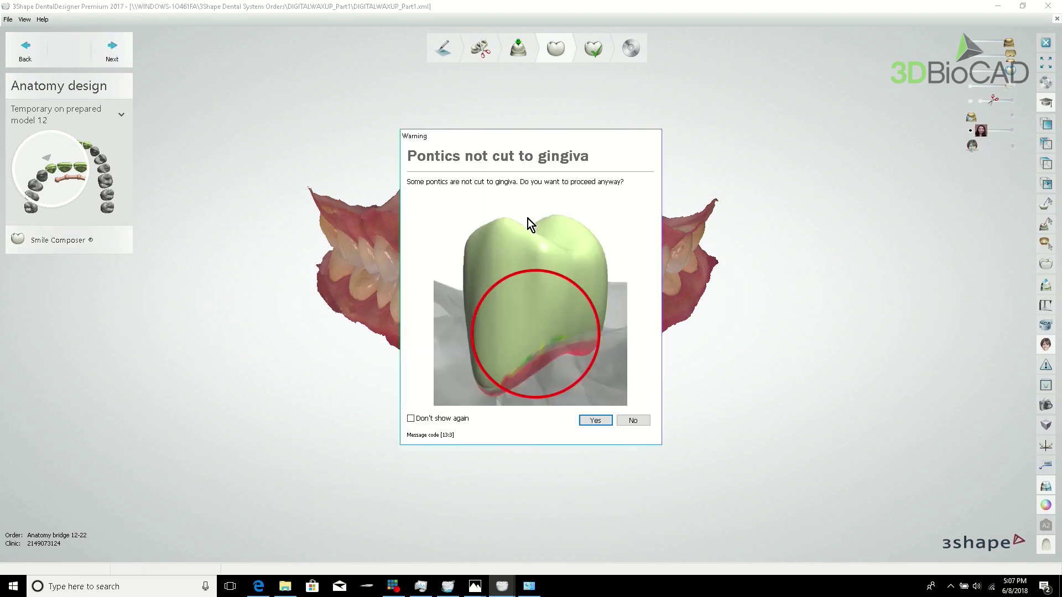
click(595, 420)
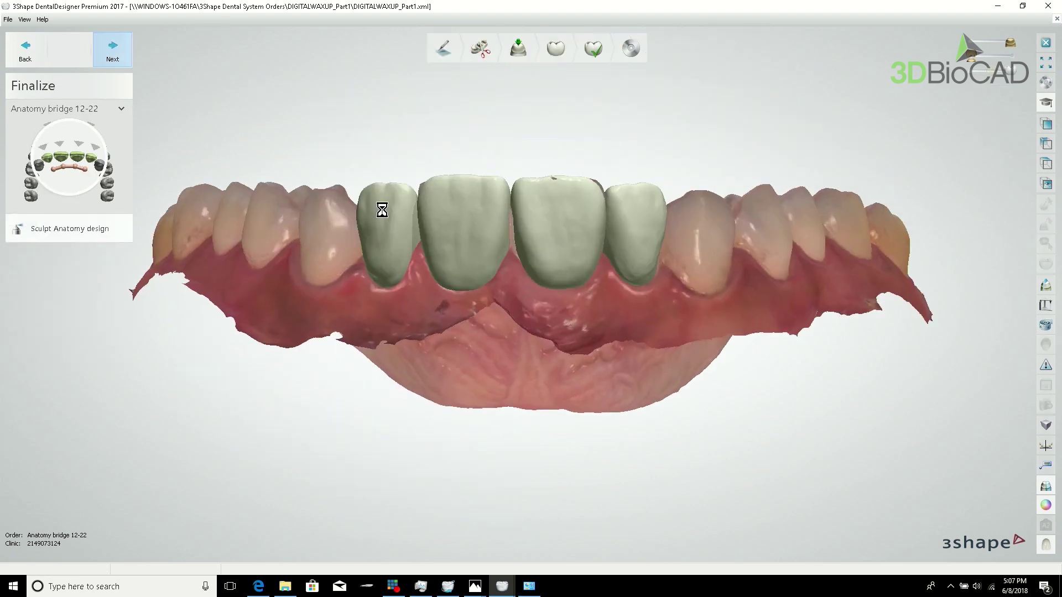
- Complete and save the anatomy bridge 12-22, and view it from the front on the upper jaw
click(121, 55)
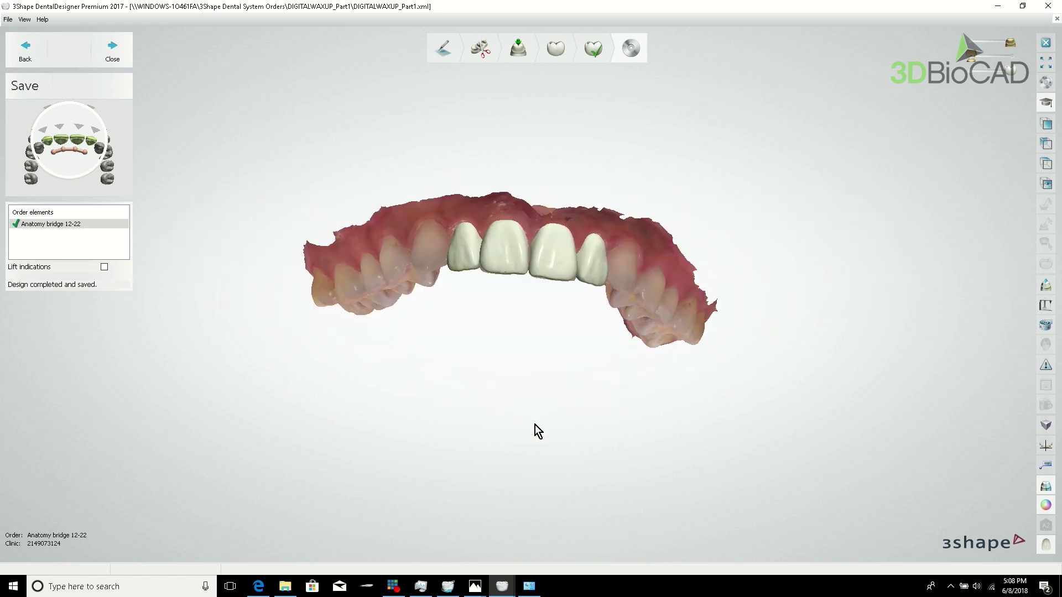
right_drag(535, 424, 561, 326)
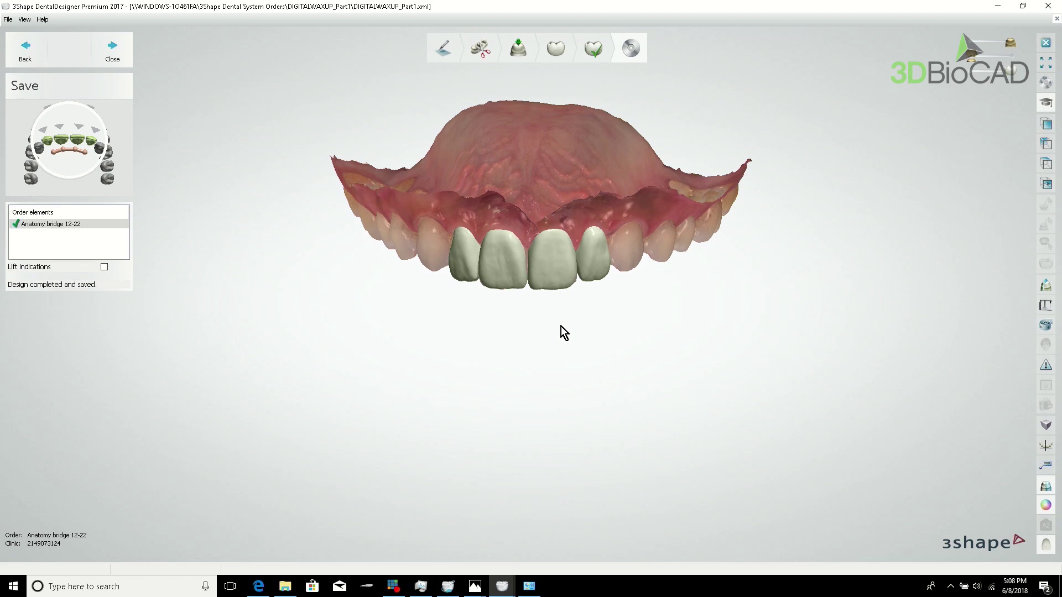